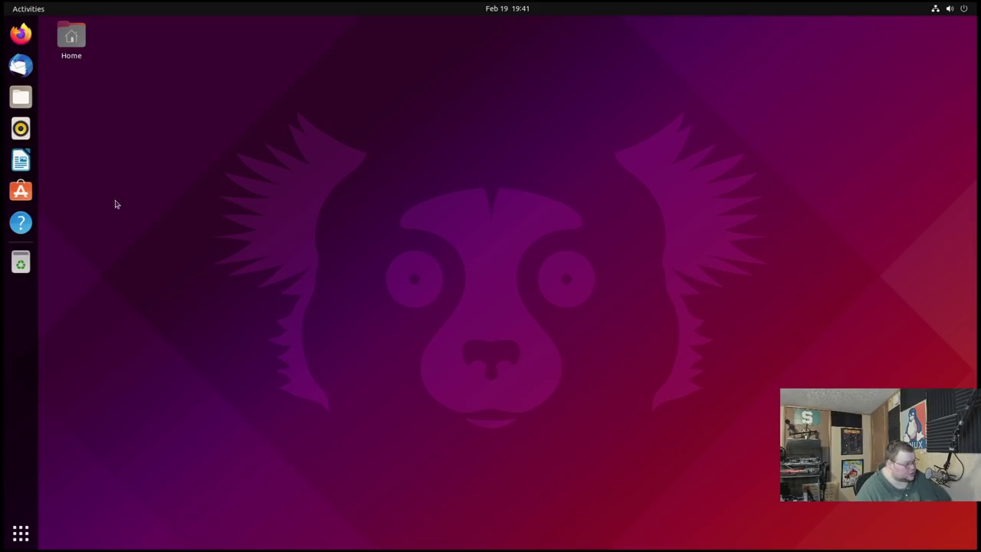
- Search Ubuntu Software for 'gnome tweaks' and install GNOME Tweaks, authorizing with the account password
click(21, 190)
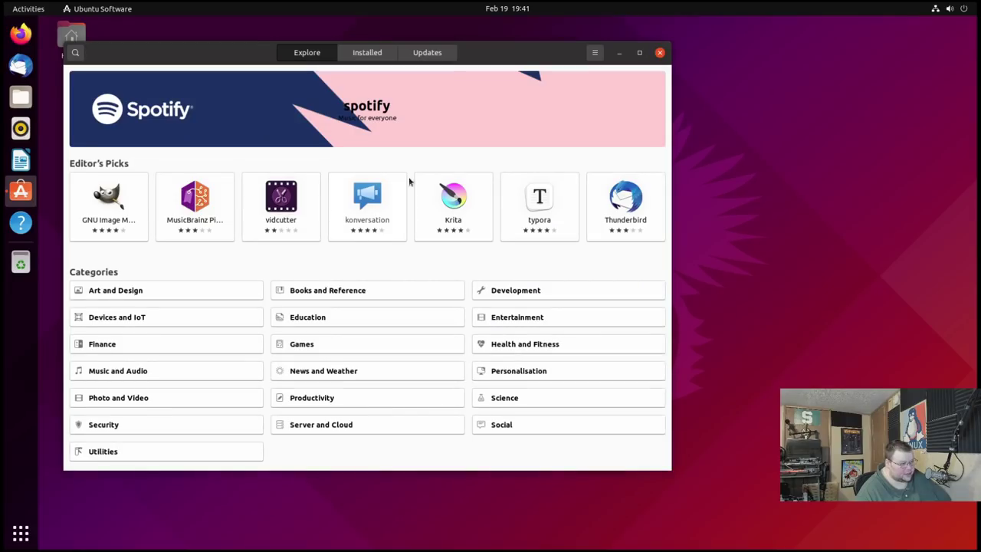
click(76, 54)
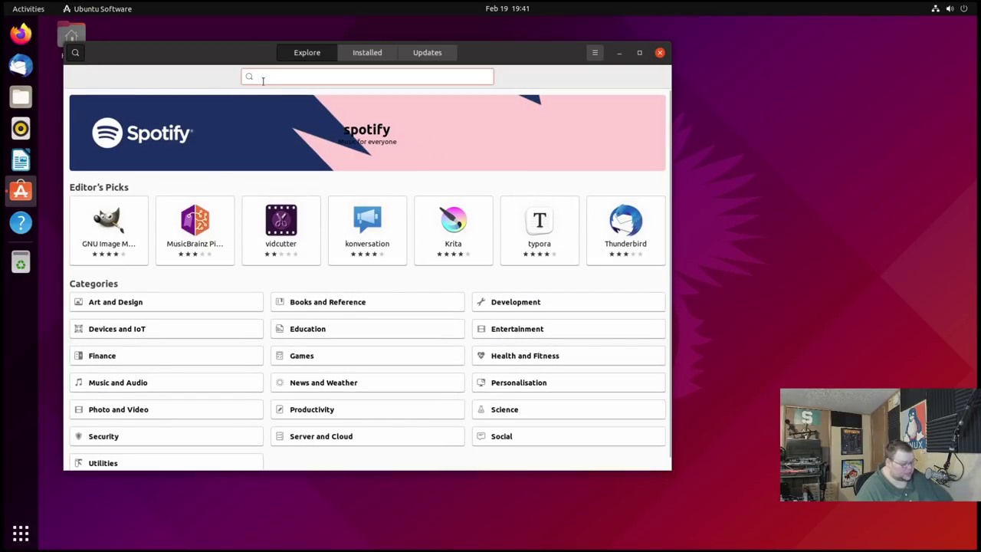
text(gnome tweaks)
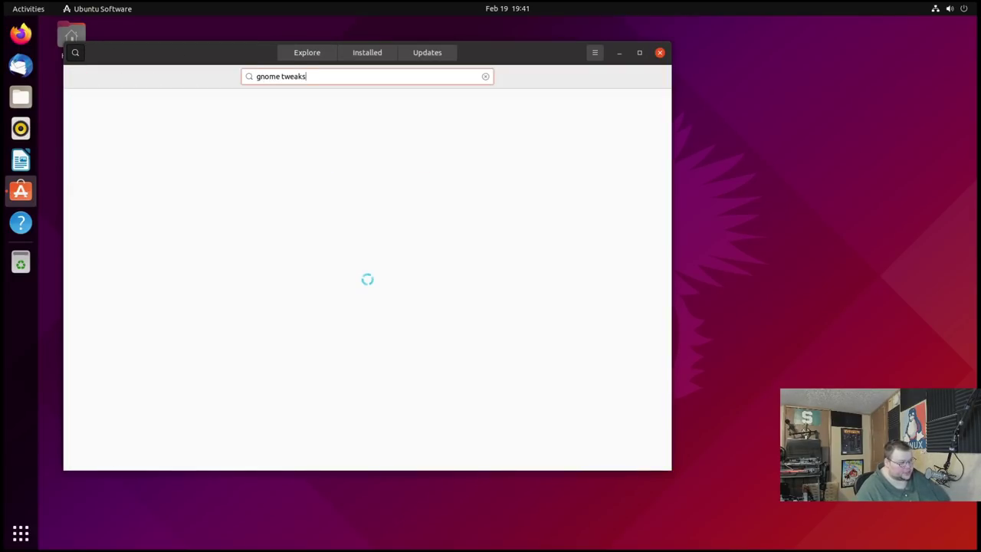
click(246, 173)
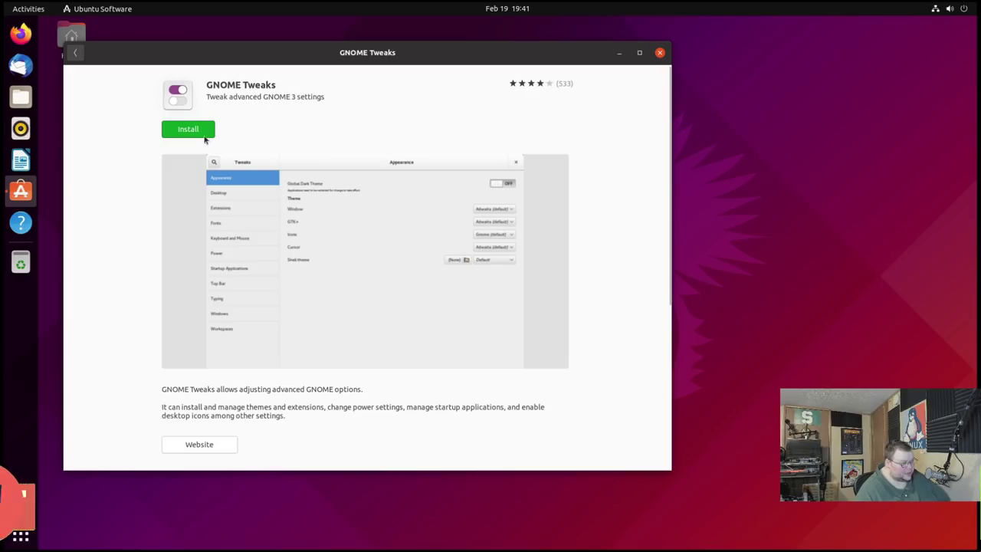
click(186, 131)
text(••)
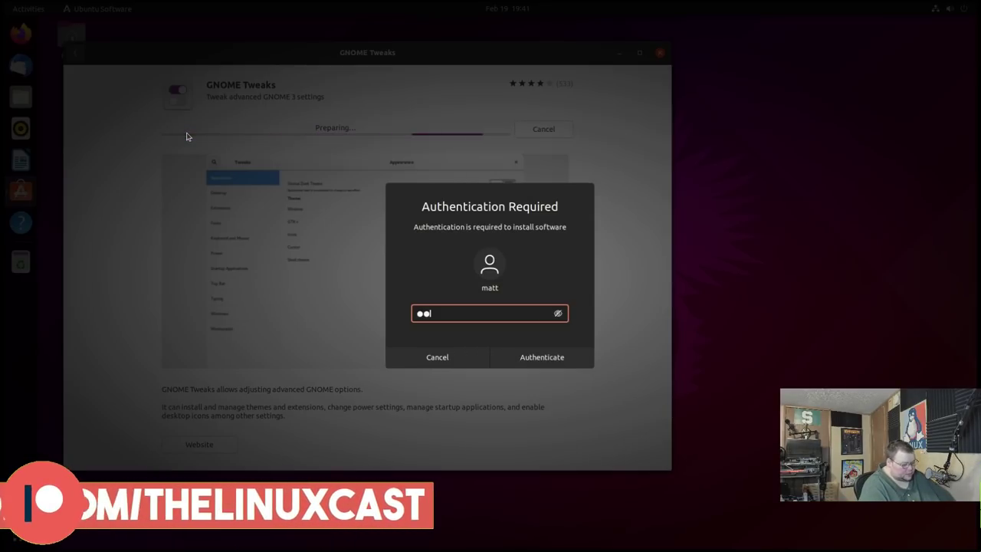
key(Return)
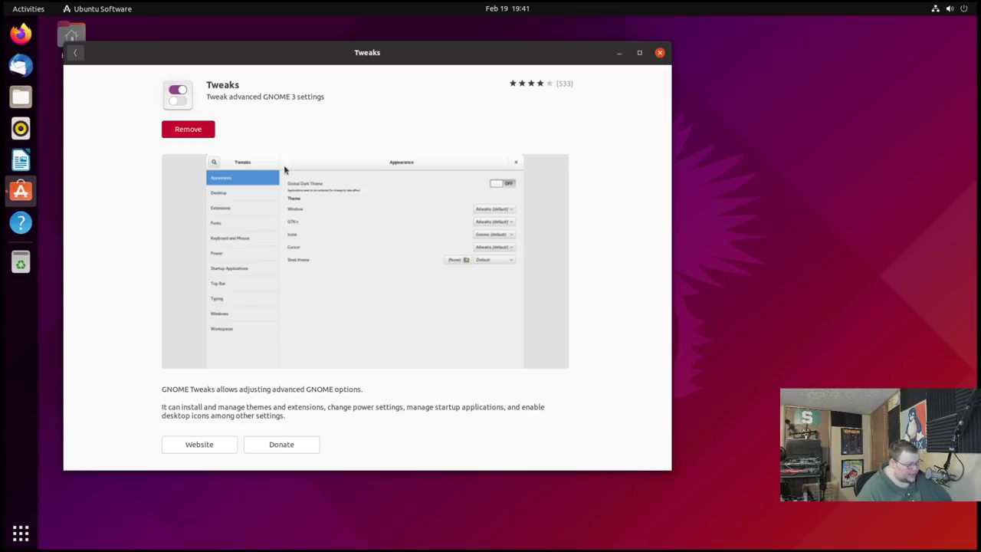
- Launch Tweaks from the activities search for 'tweaks' and drag its window to the screen centre
click(619, 52)
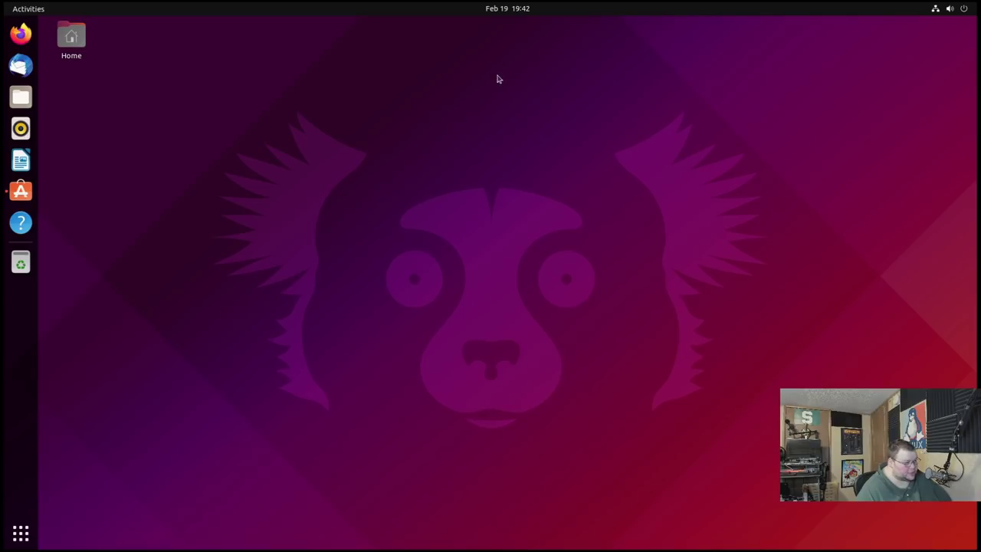
key(super)
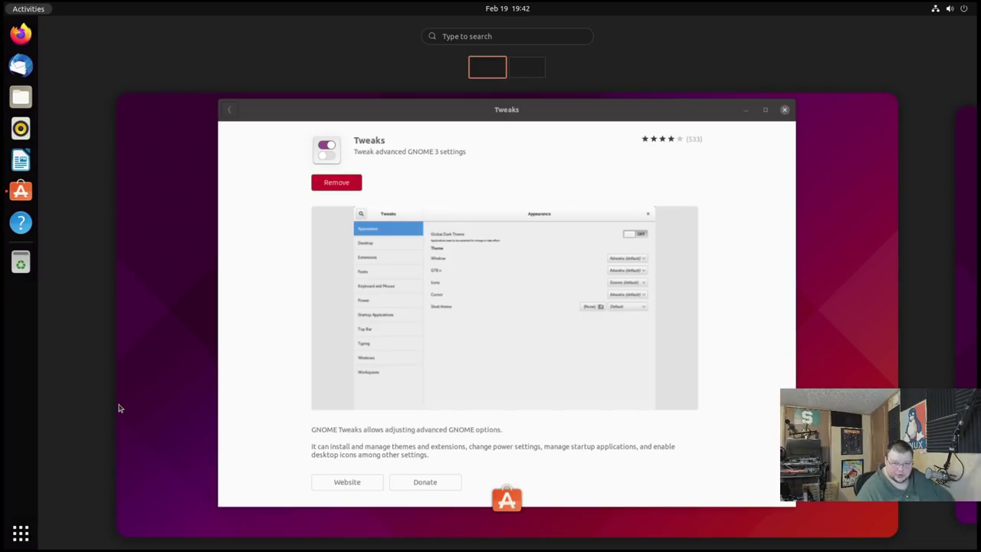
text(tweaks)
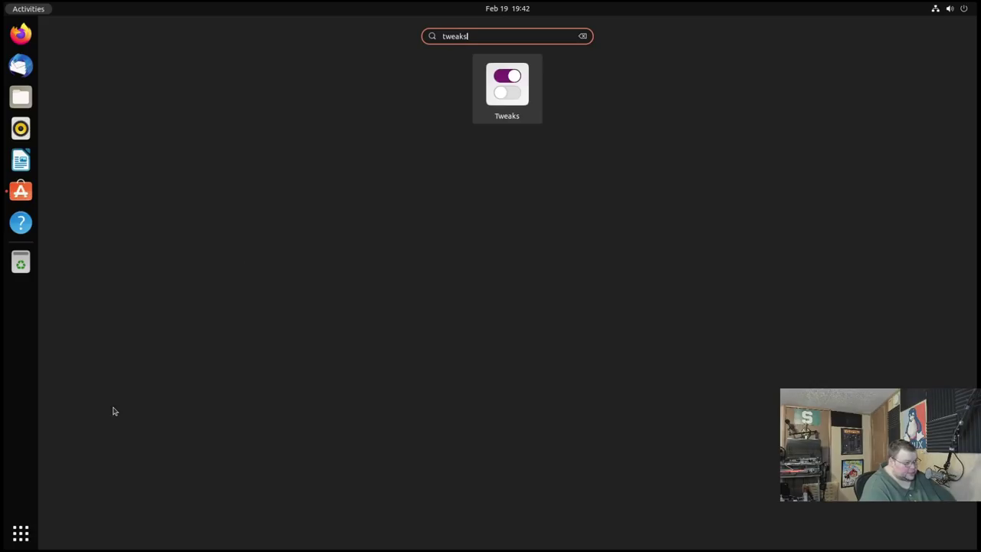
key(Return)
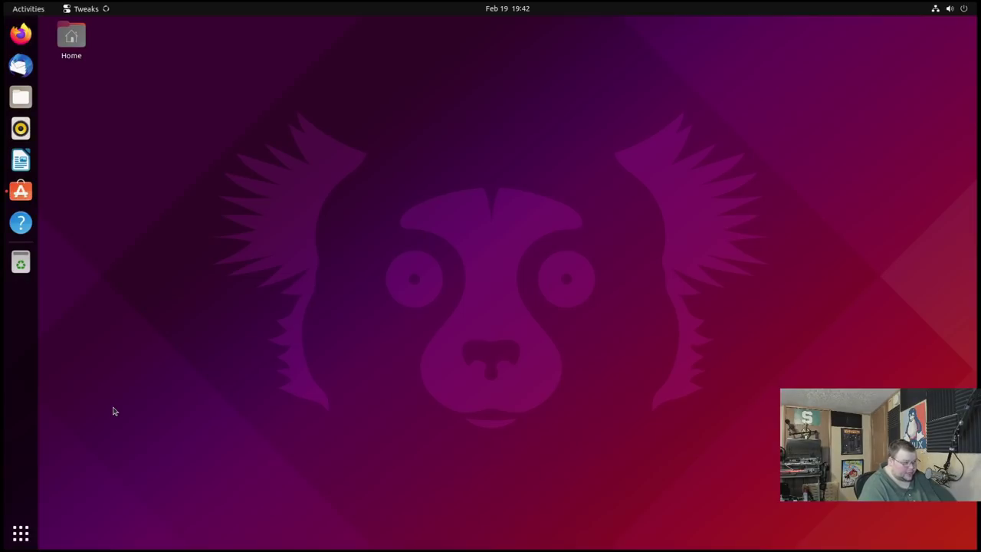
drag(393, 61, 574, 110)
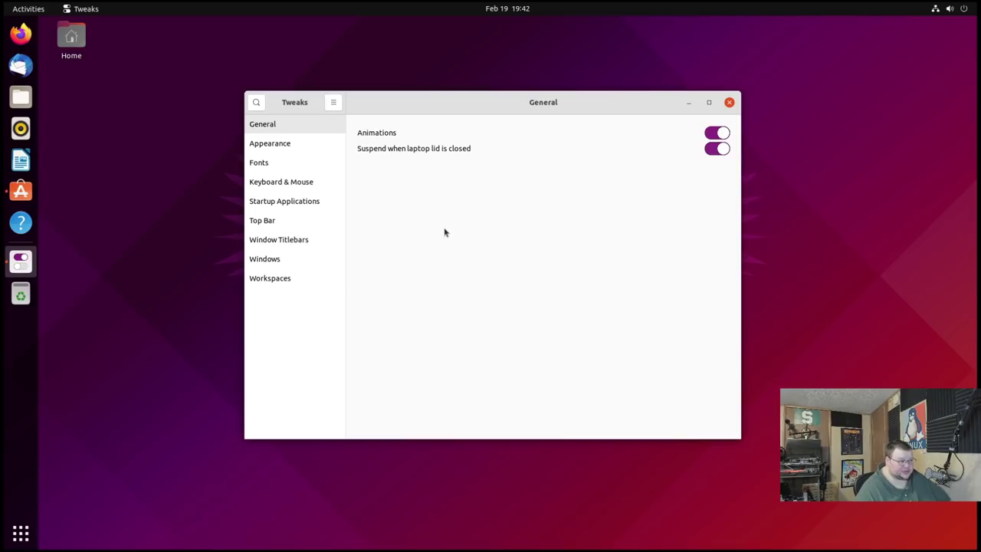
- On the Appearance page, try Yaru-dark as the application theme, then set it back to Yaru
click(272, 145)
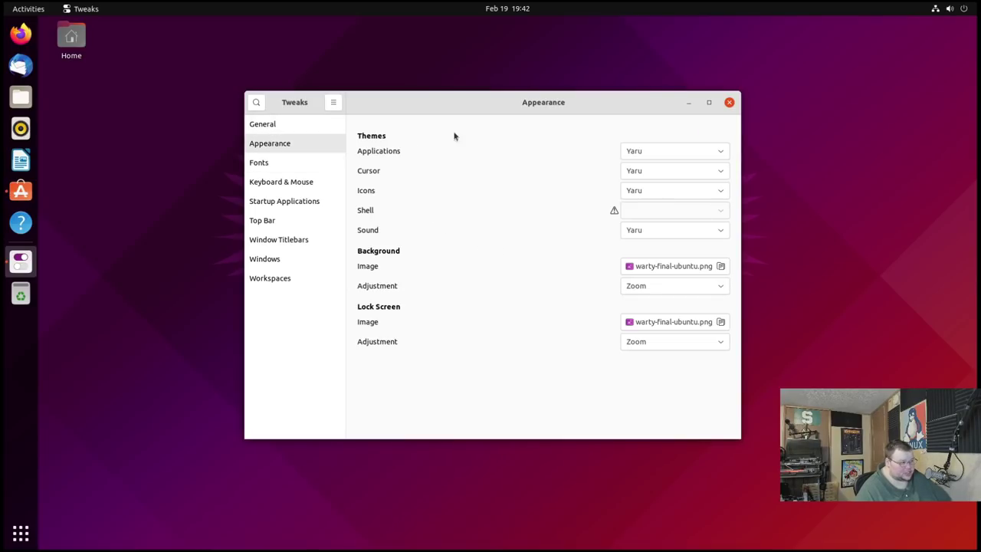
click(641, 153)
click(650, 166)
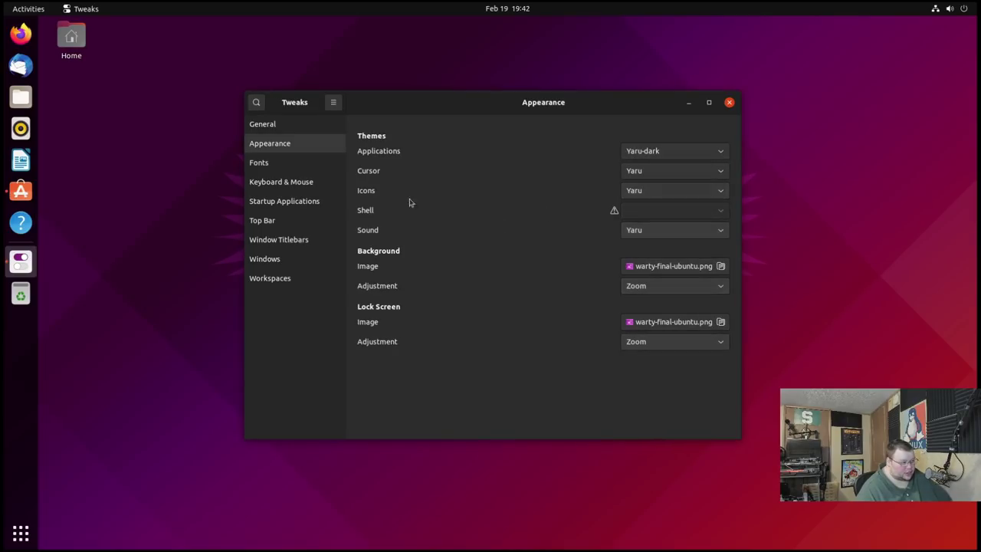
click(690, 155)
click(678, 139)
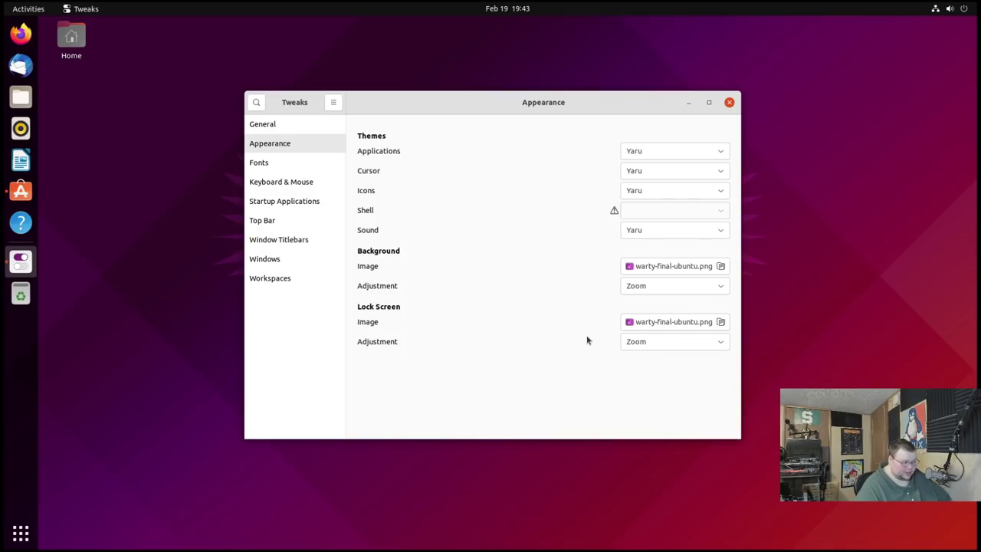
- Browse Fonts, Keyboard & Mouse, Startup Applications, Top Bar, Window Titlebars, Windows and Workspaces, then return to General
click(262, 168)
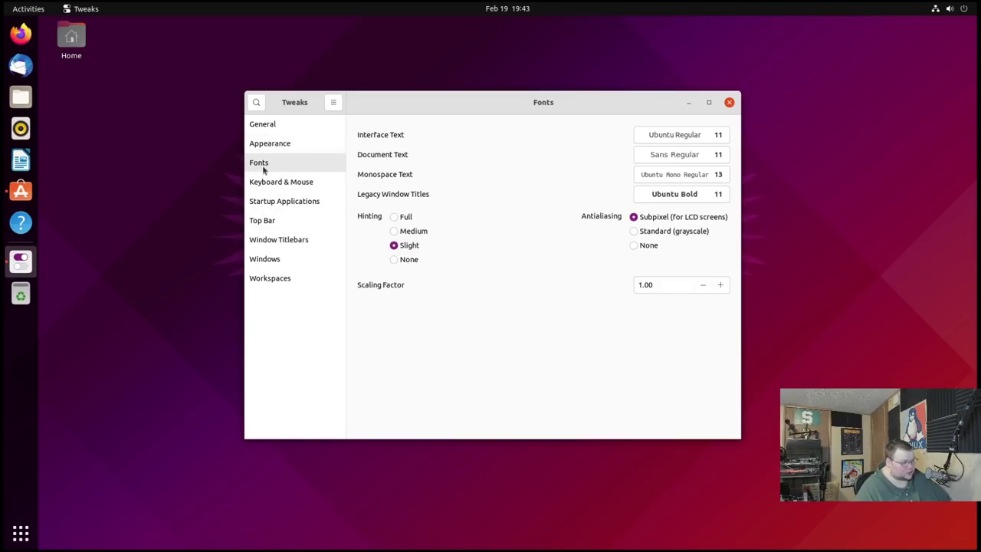
click(268, 183)
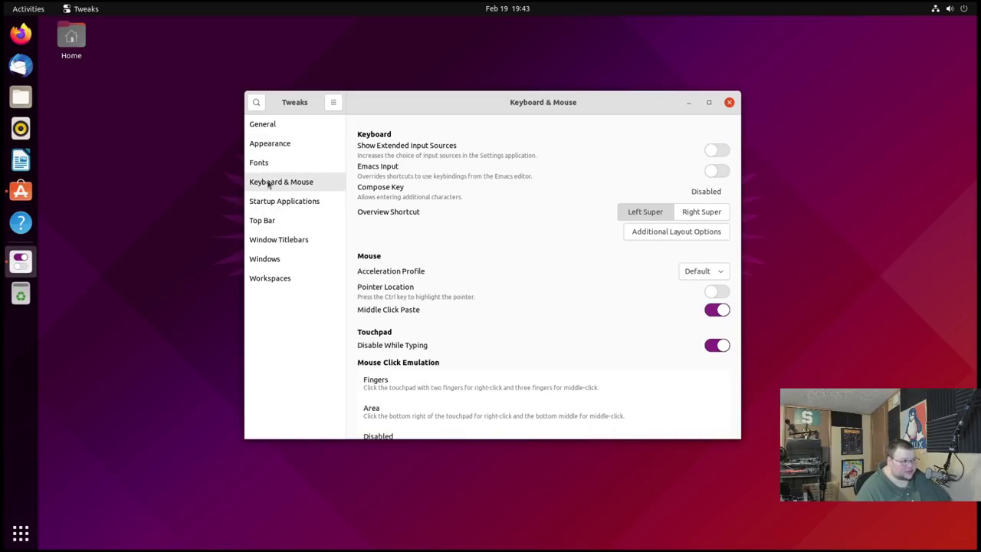
click(268, 201)
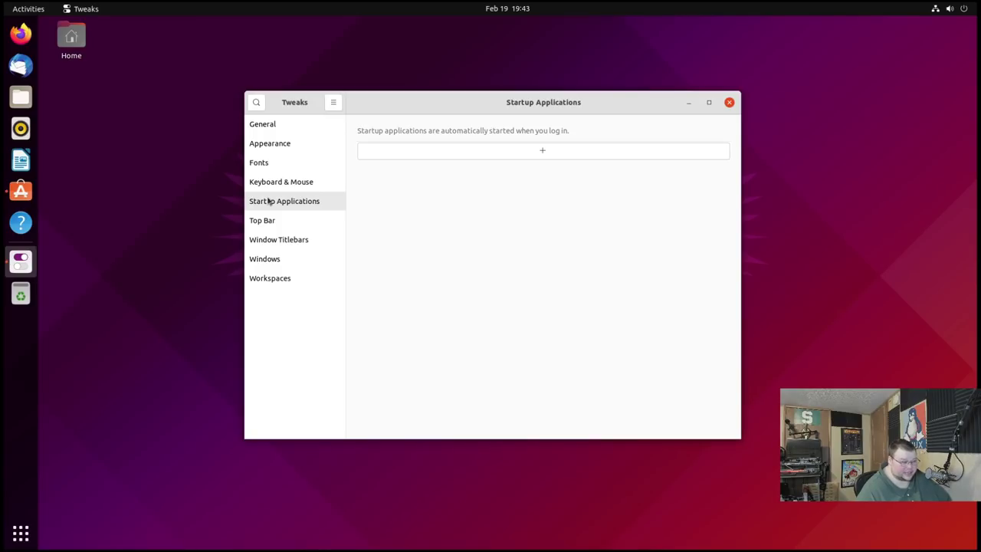
click(285, 227)
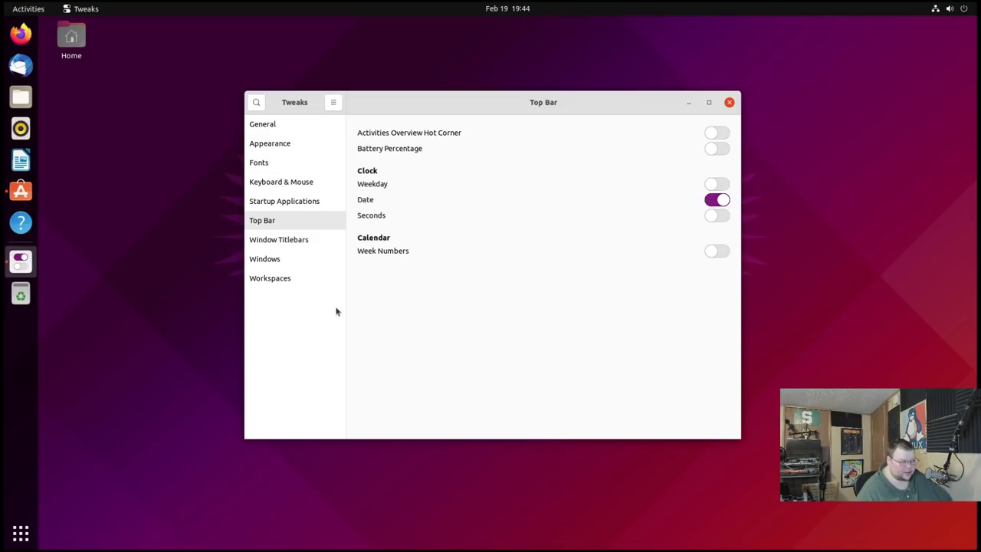
click(301, 242)
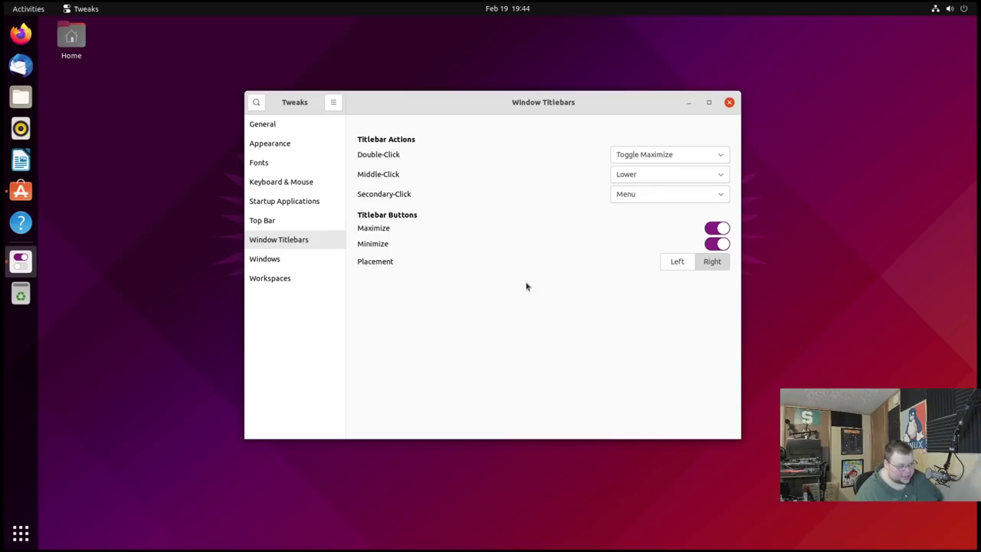
click(264, 259)
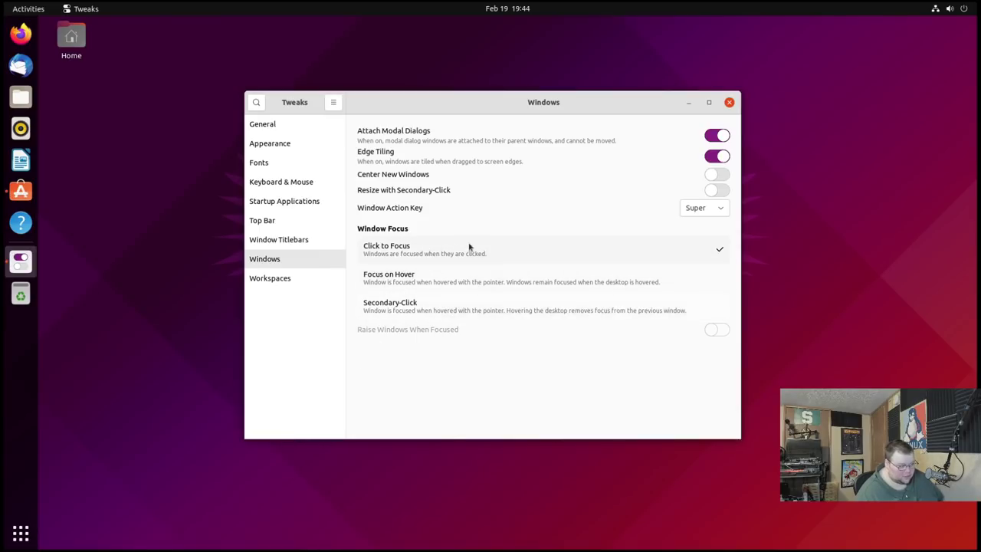
click(288, 279)
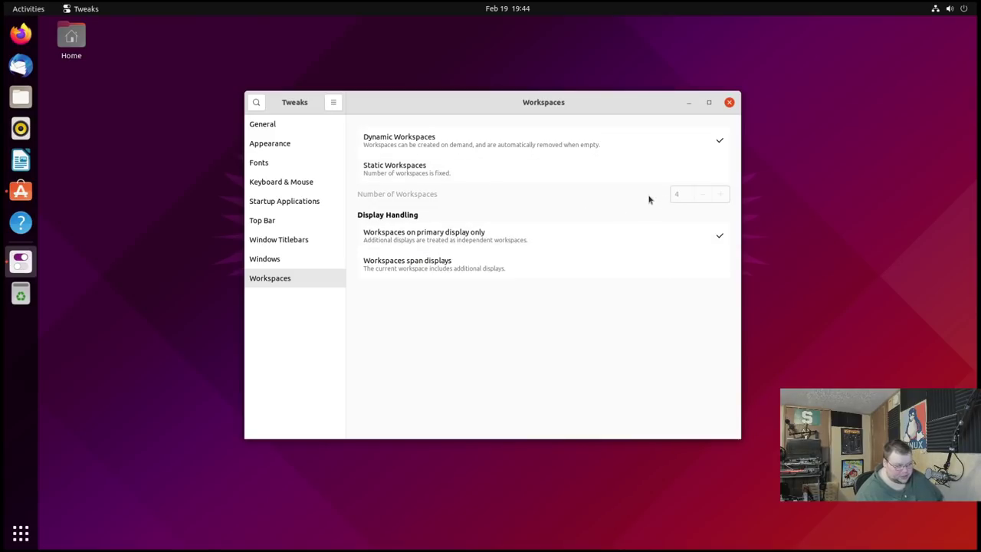
click(326, 129)
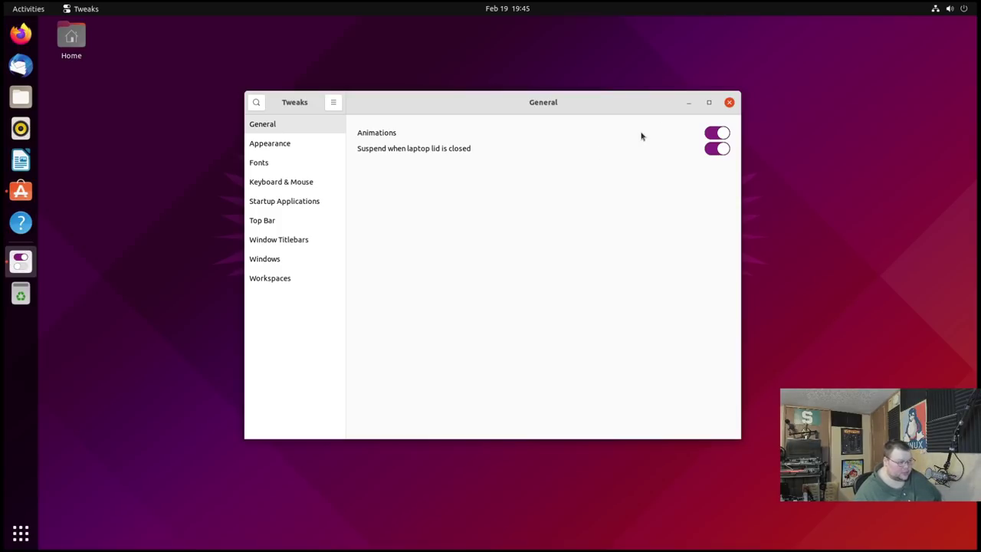
- Close the GNOME Tweaks window
click(730, 102)
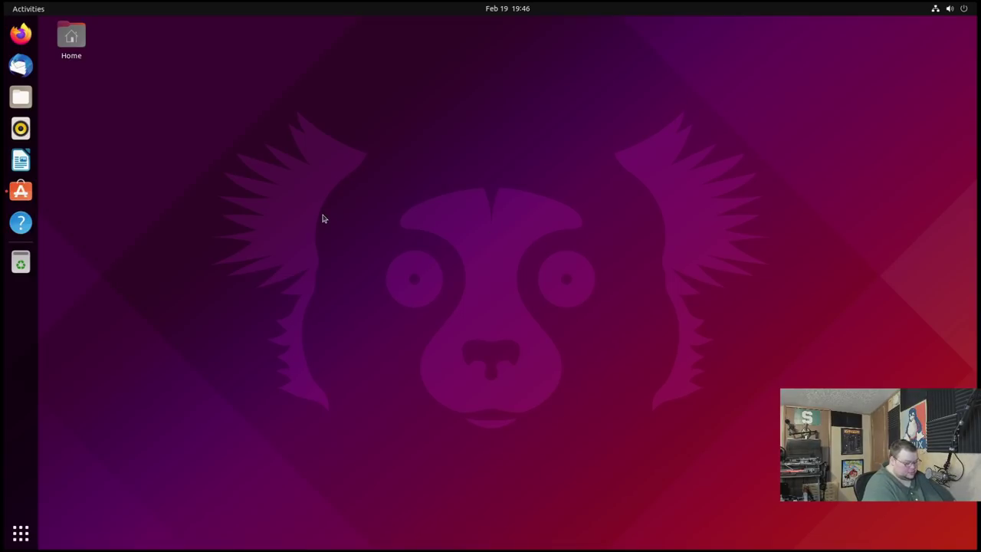
- Open a terminal with larger text, run 'snap list' and highlight the firefox entry
key(ctrl+alt+t)
key(ctrl+plus)
key(ctrl+plus)
key(ctrl+plus)
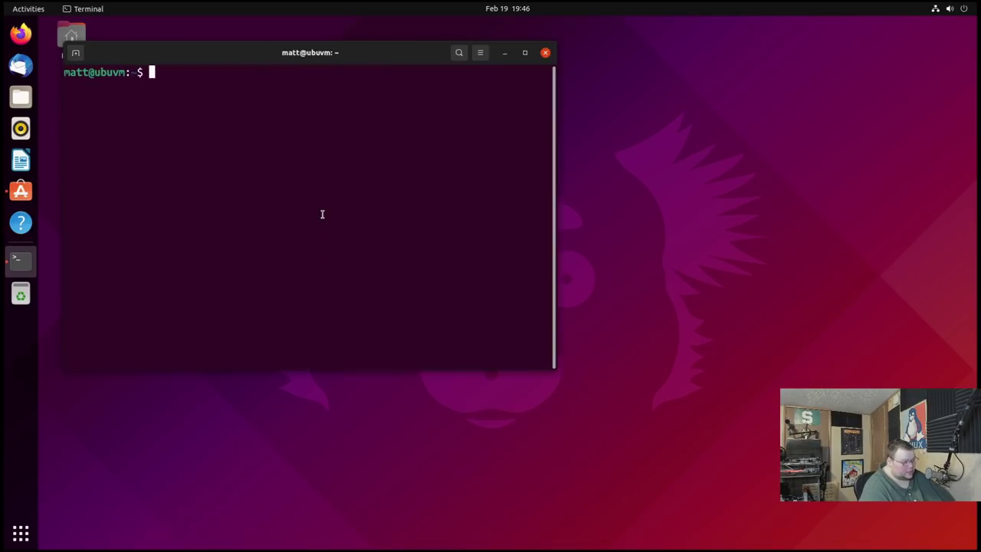
text(snap list)
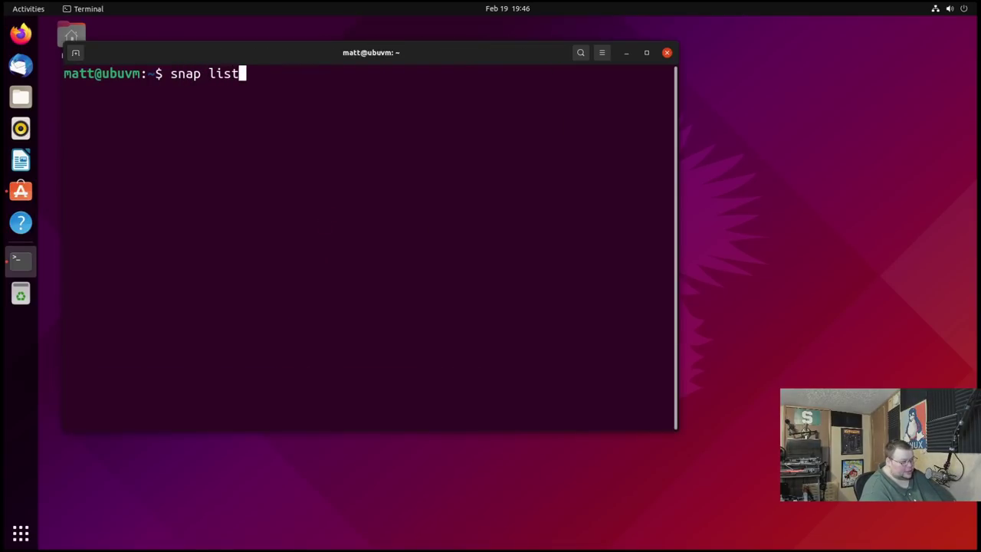
key(Return)
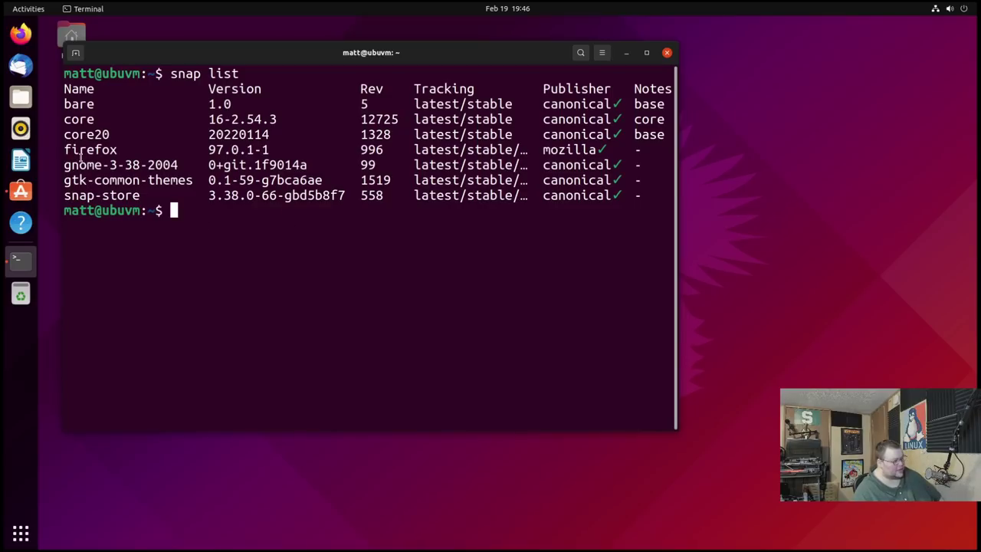
drag(62, 150, 71, 153)
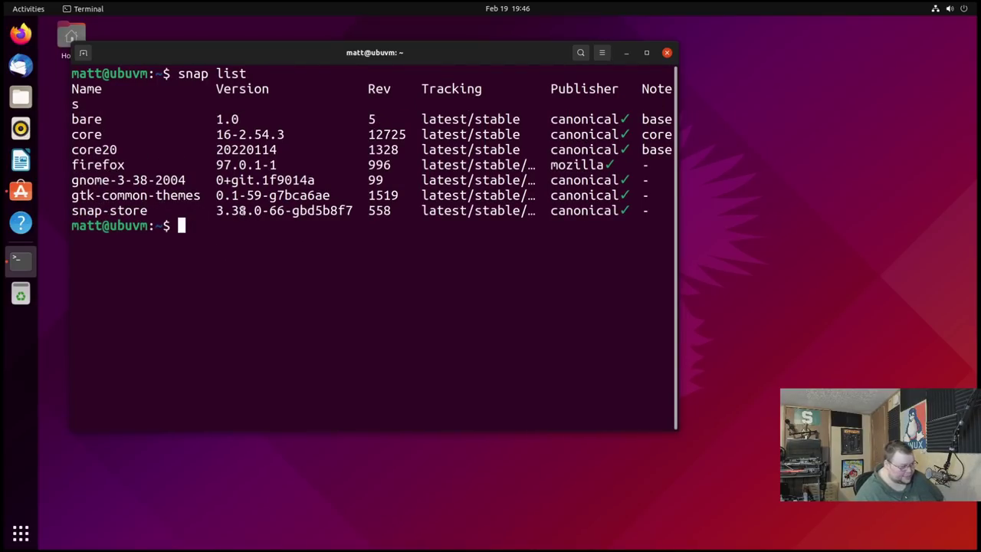
double_click(98, 165)
drag(464, 51, 612, 62)
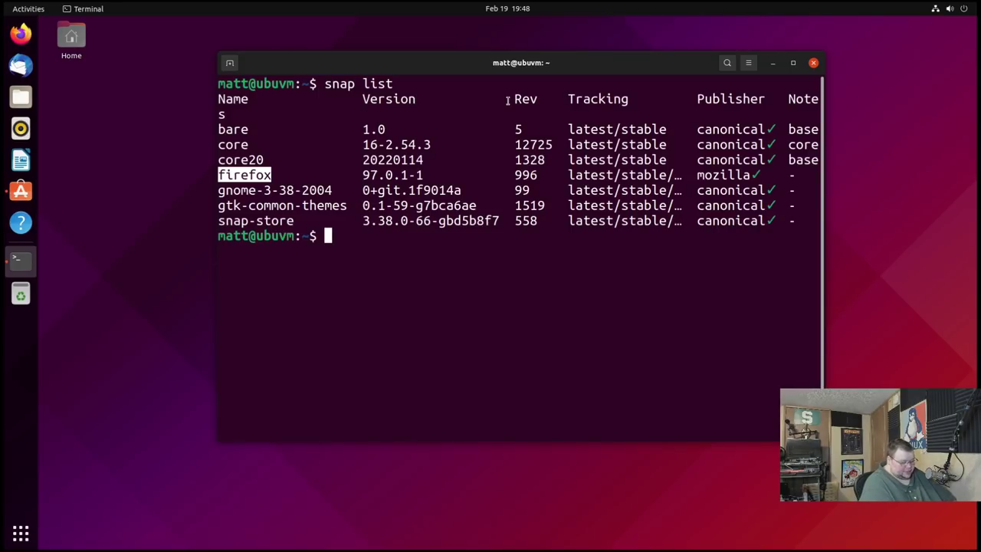
- Run 'snap remove firefox' and authorize the removal with the account password
text(snap remove f)
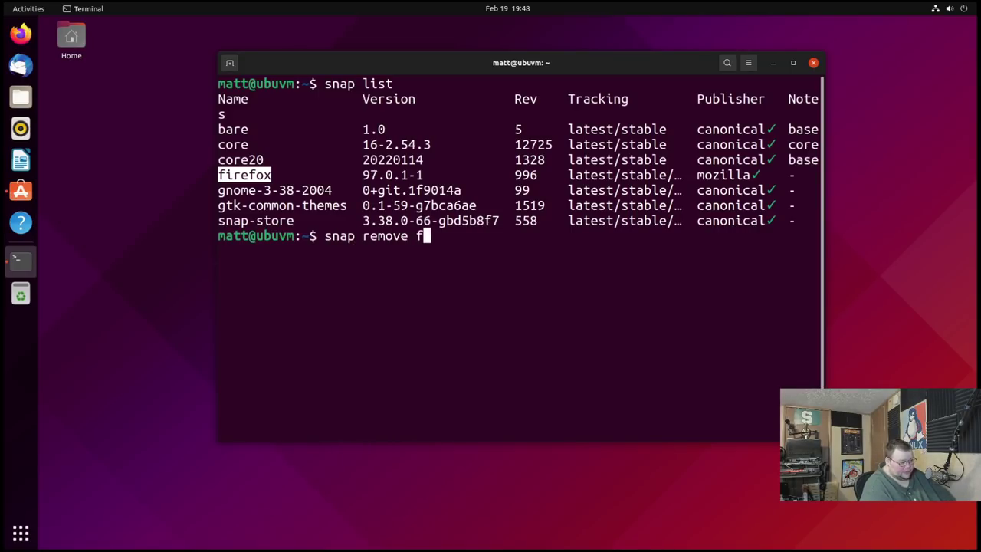
text(irefox)
key(Return)
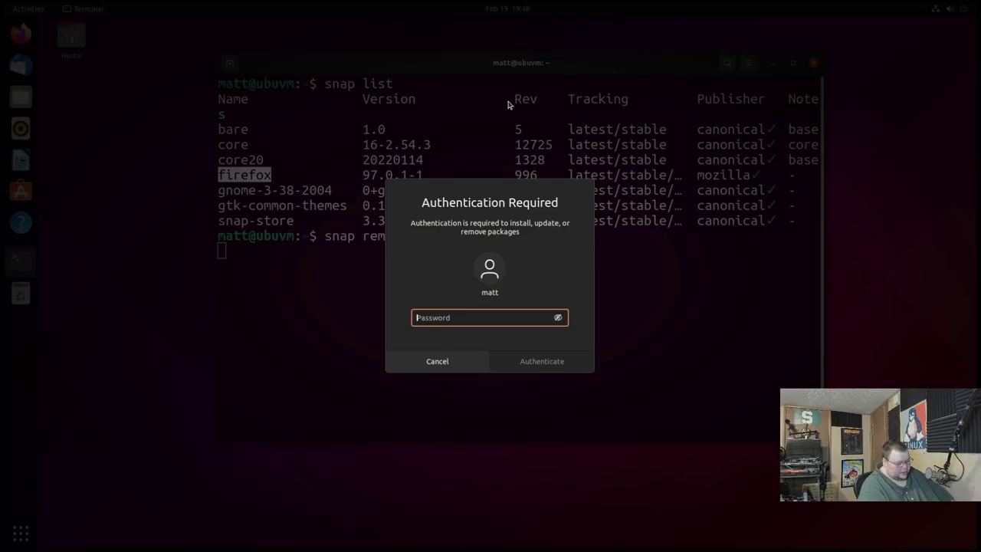
text(********)
key(Return)
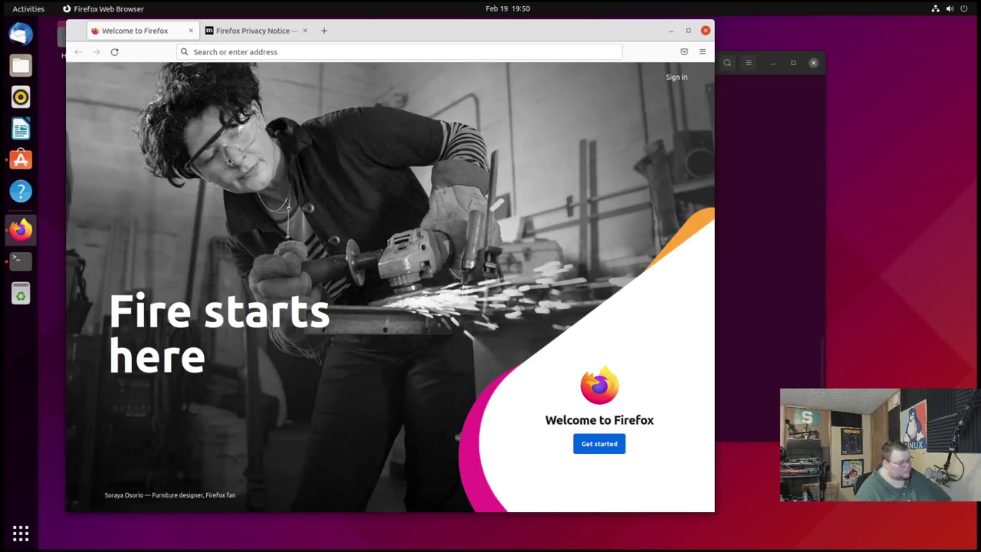
- Reopen Ubuntu Software and search it for 'gnome extensions manager'
click(31, 161)
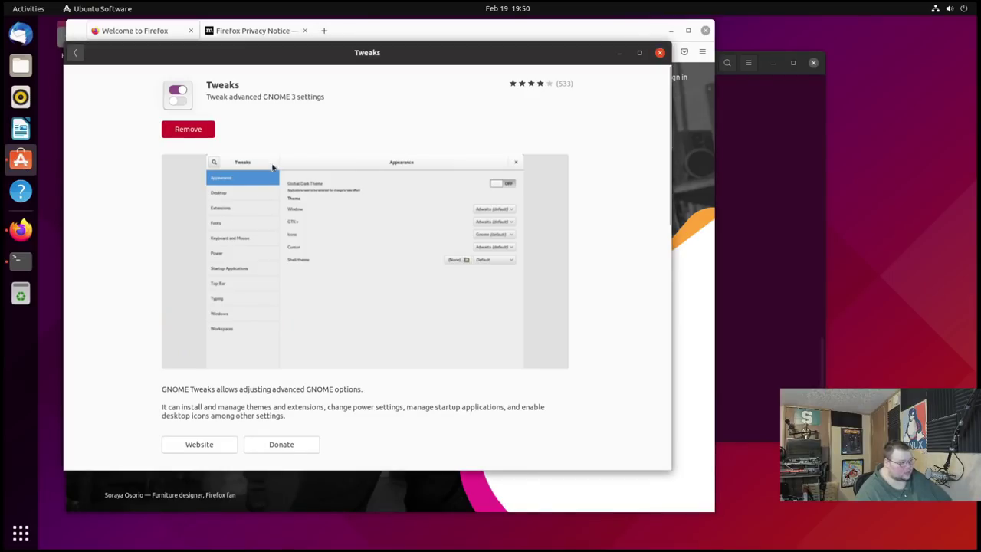
drag(513, 55, 737, 68)
click(300, 66)
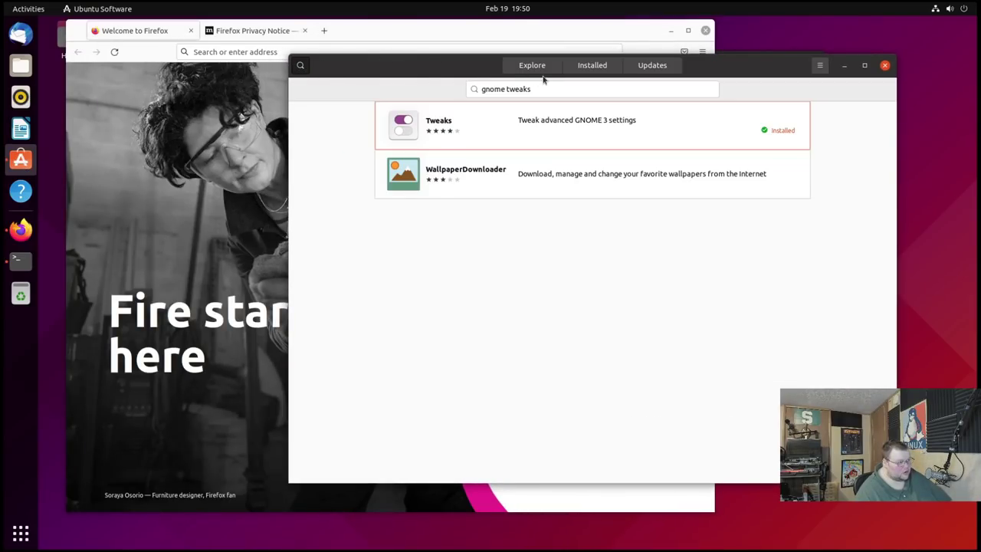
key(ctrl+f)
text(gnome extensions manager)
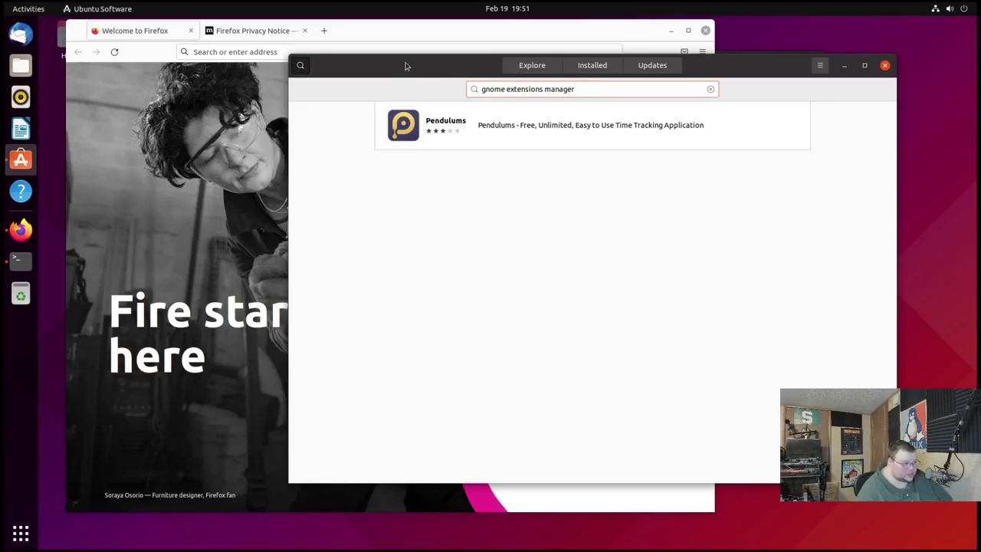
drag(406, 66, 332, 68)
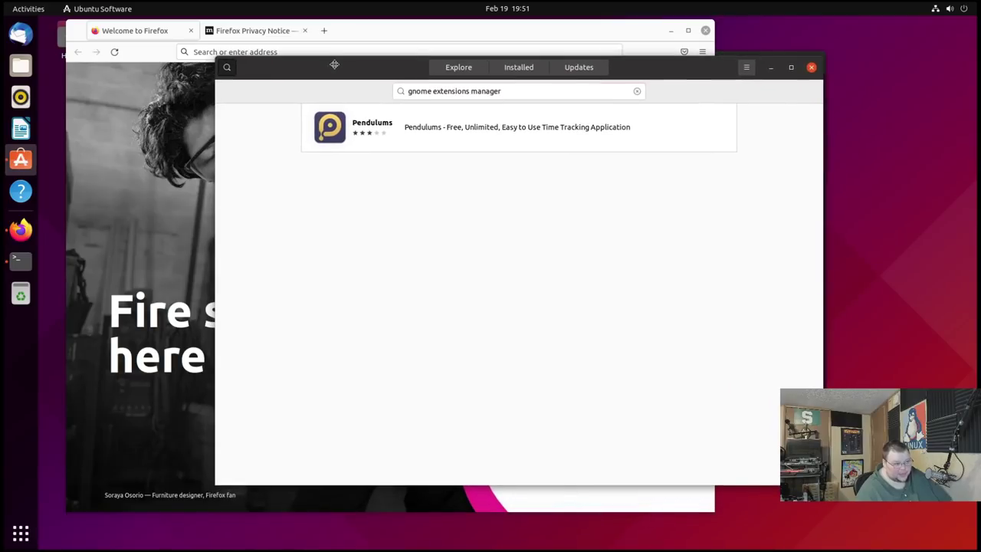
- Close Ubuntu Software and go to flathub.org in the browser
click(812, 68)
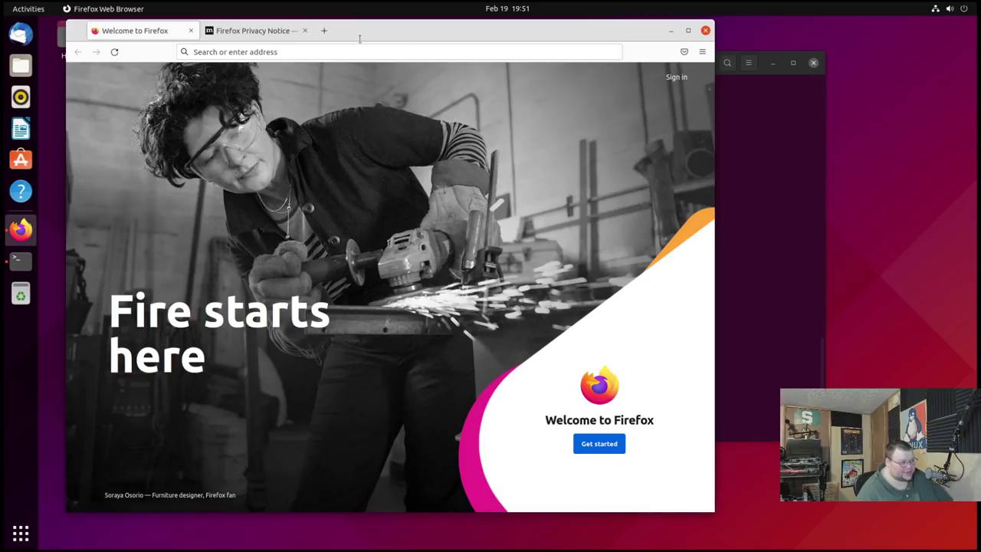
click(243, 48)
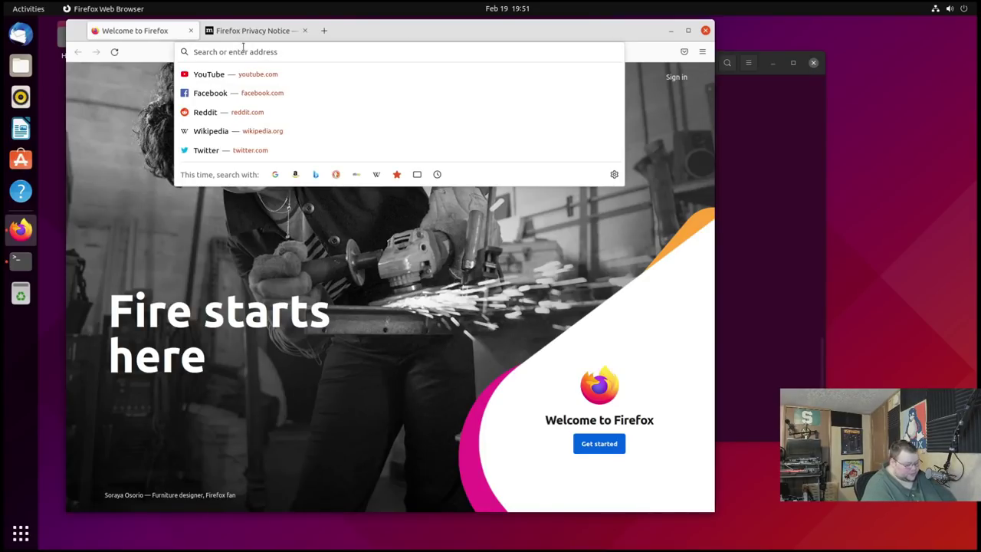
text(flathub.)
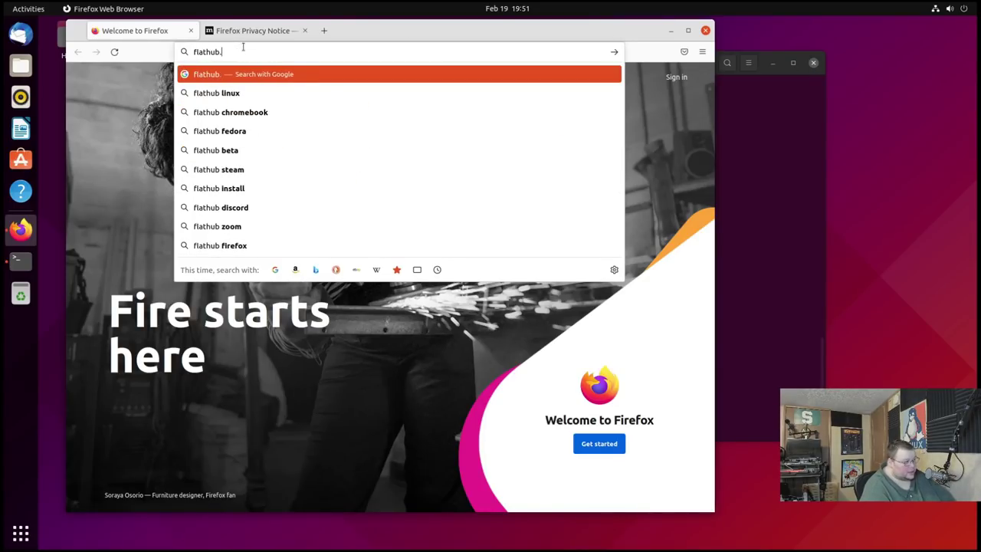
text(org)
key(Return)
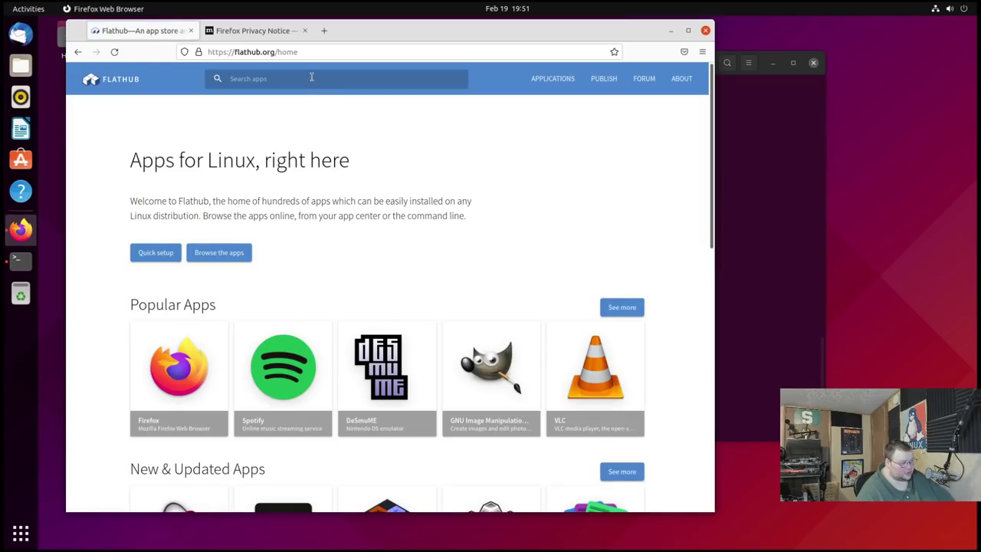
- Search Flathub for gnome extension manager, open Extension Manager and try its Install button
click(311, 77)
text(gnome)
key(Down)
key(Return)
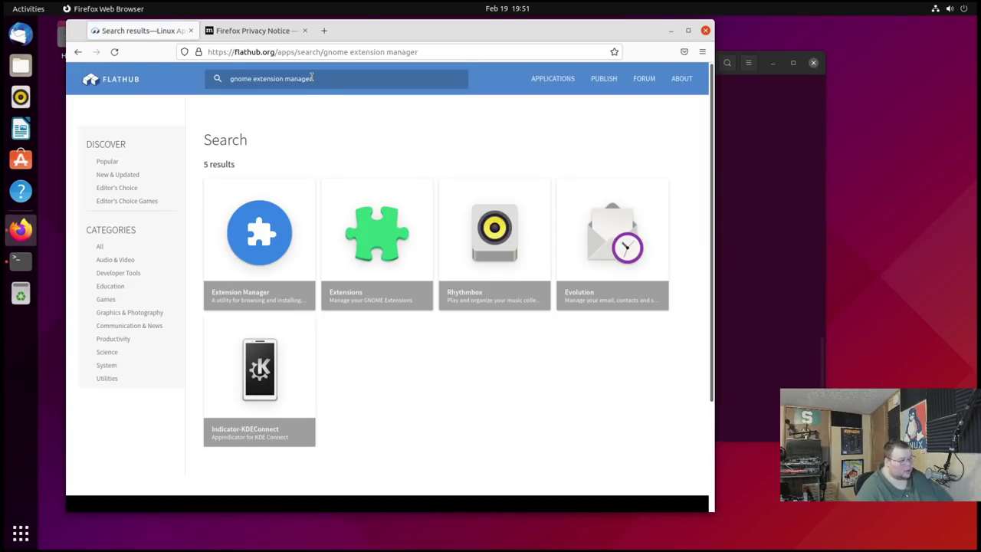
click(261, 241)
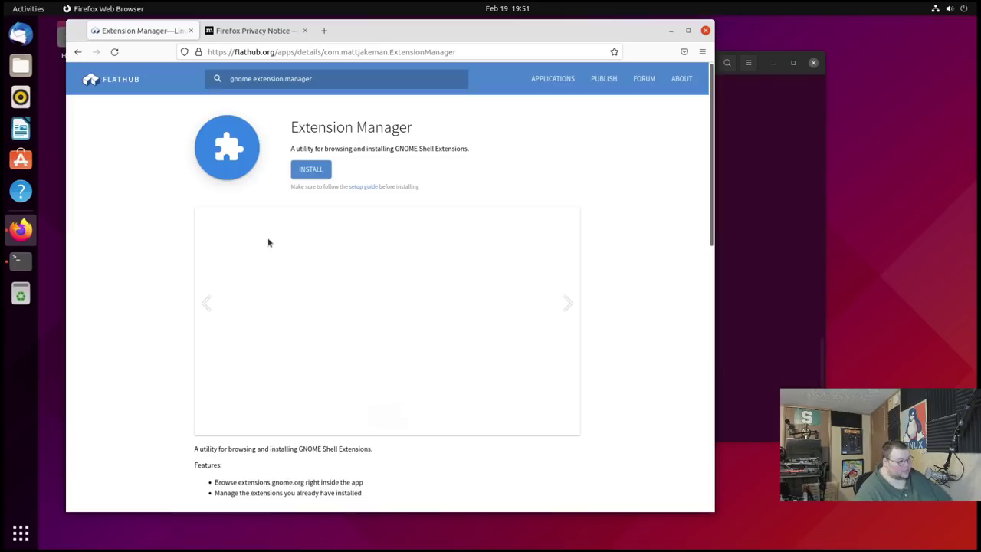
click(310, 170)
key(Escape)
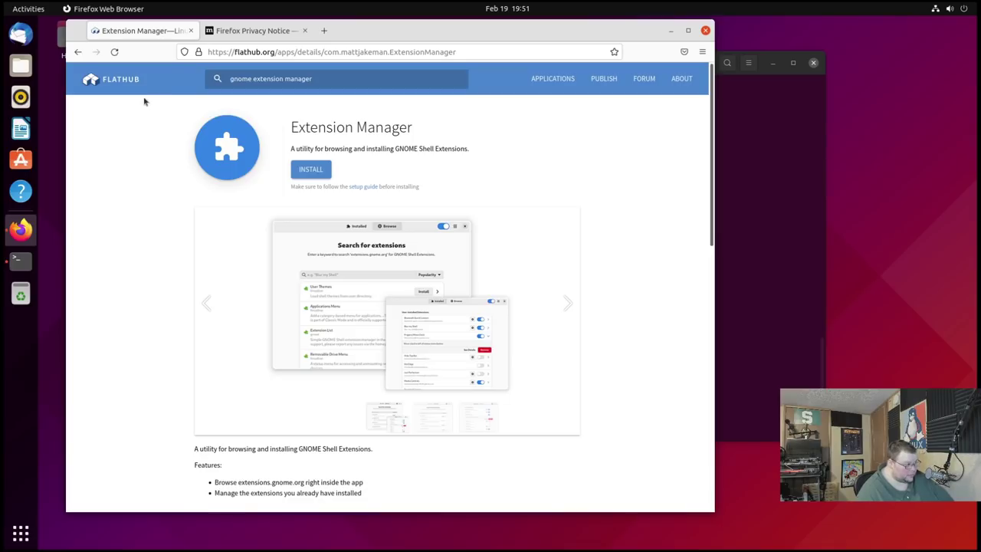
- Open Flatpak's Ubuntu quick setup guide and select the 'sudo apt install flatpak' command
click(124, 82)
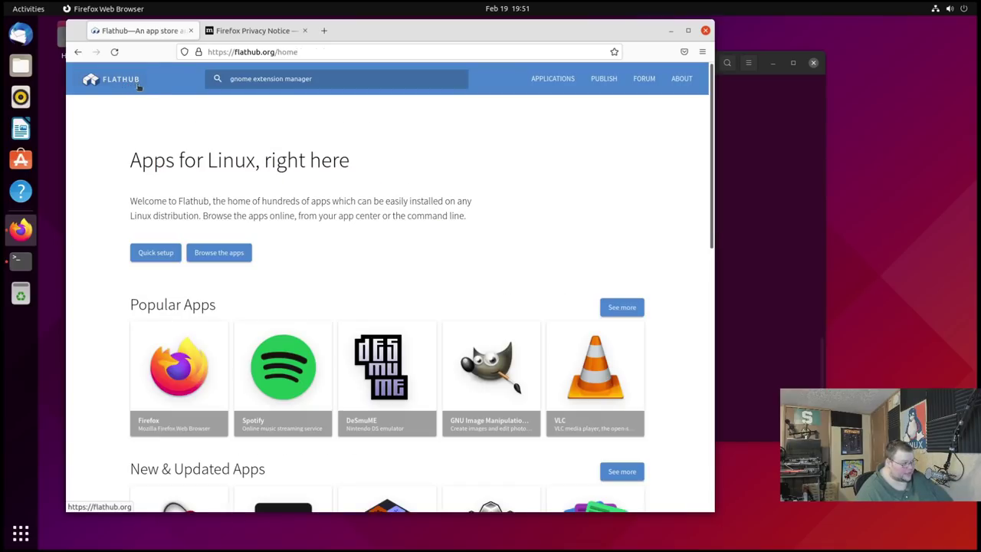
click(158, 252)
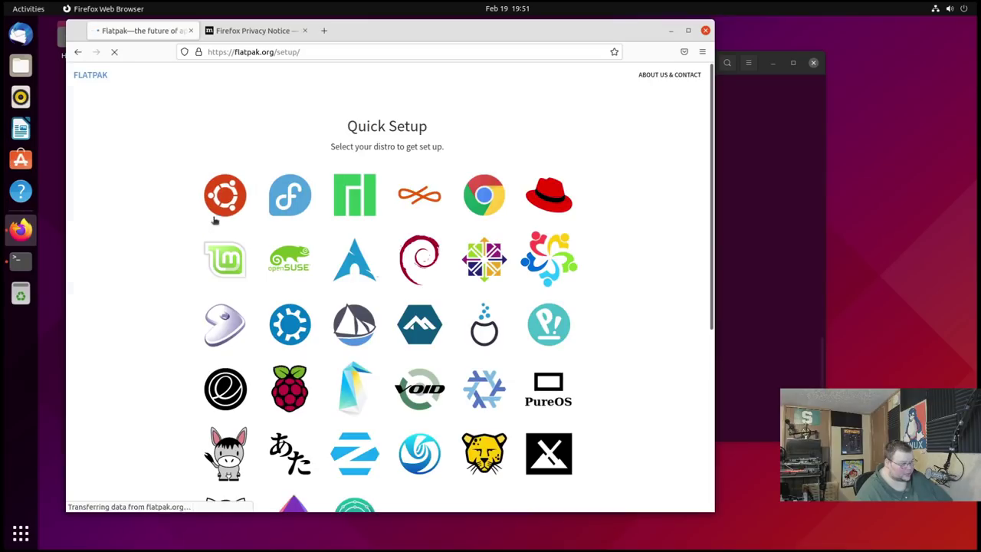
click(235, 200)
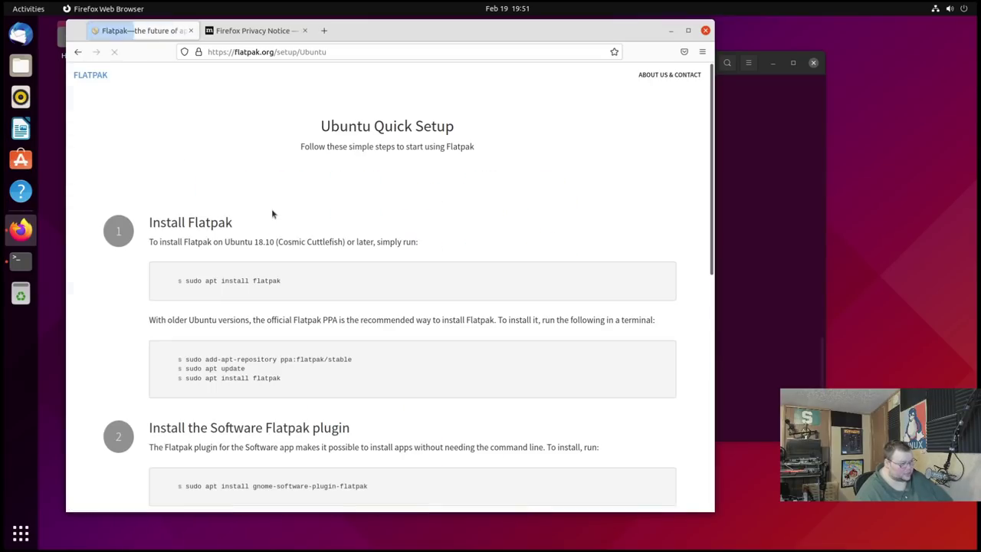
drag(280, 283, 184, 283)
key(ctrl+c)
- Run the pasted 'sudo apt install flatpak' command in the terminal and confirm with y
click(786, 248)
key(ctrl+shift+v)
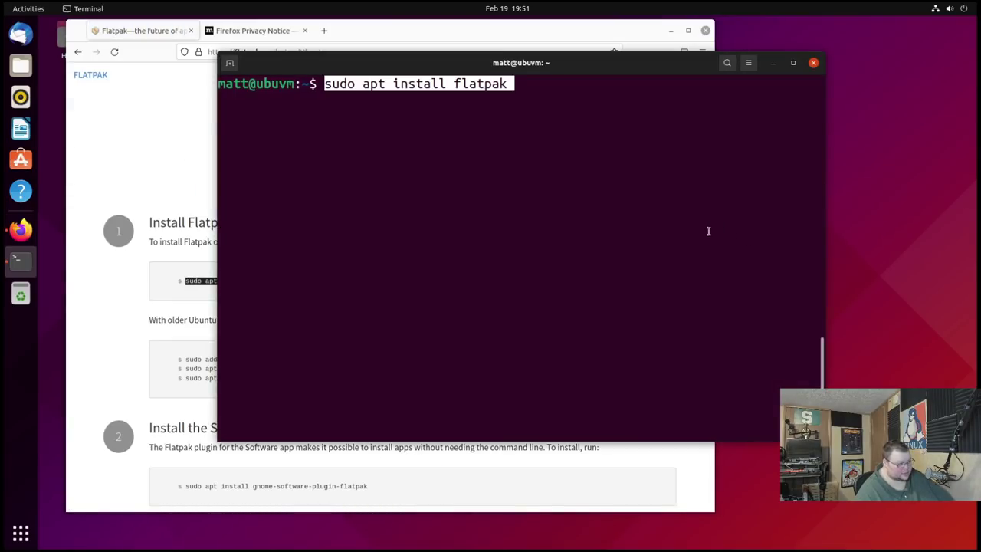
key(Return)
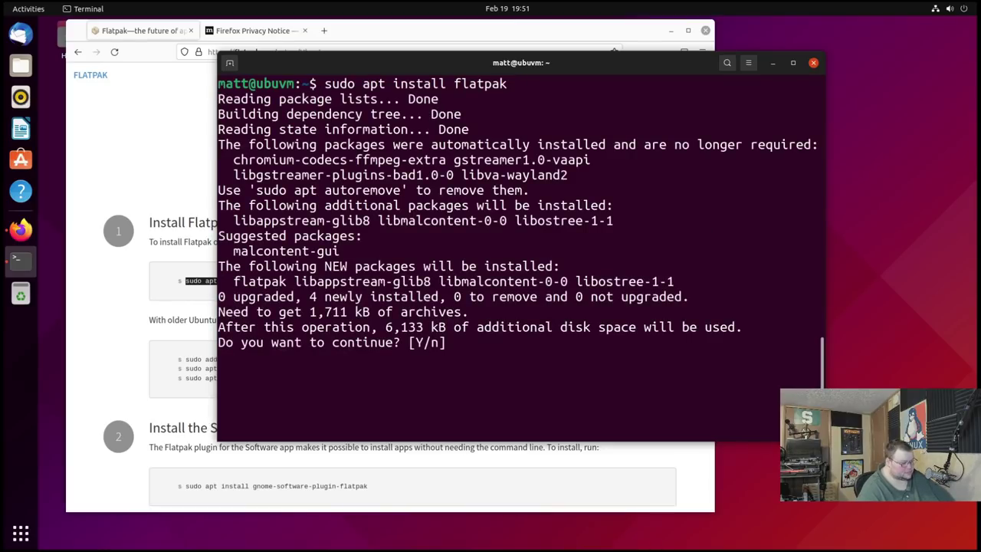
text(y)
key(Return)
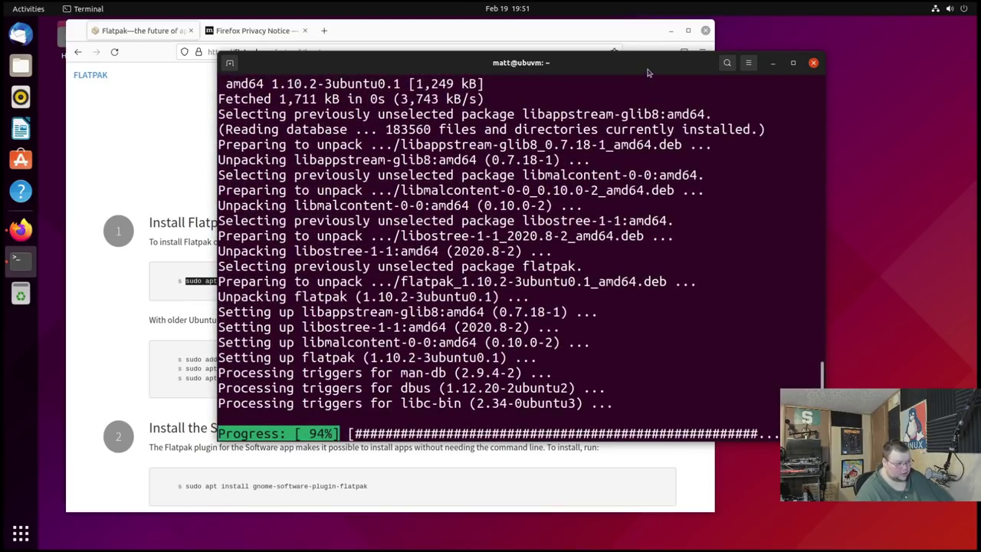
- Copy and run the gnome-software-plugin-flatpak install command, confirming with y
drag(459, 62, 529, 55)
click(186, 370)
scroll(186, 370, down, 3)
drag(186, 370, 373, 380)
key(ctrl+c)
click(337, 370)
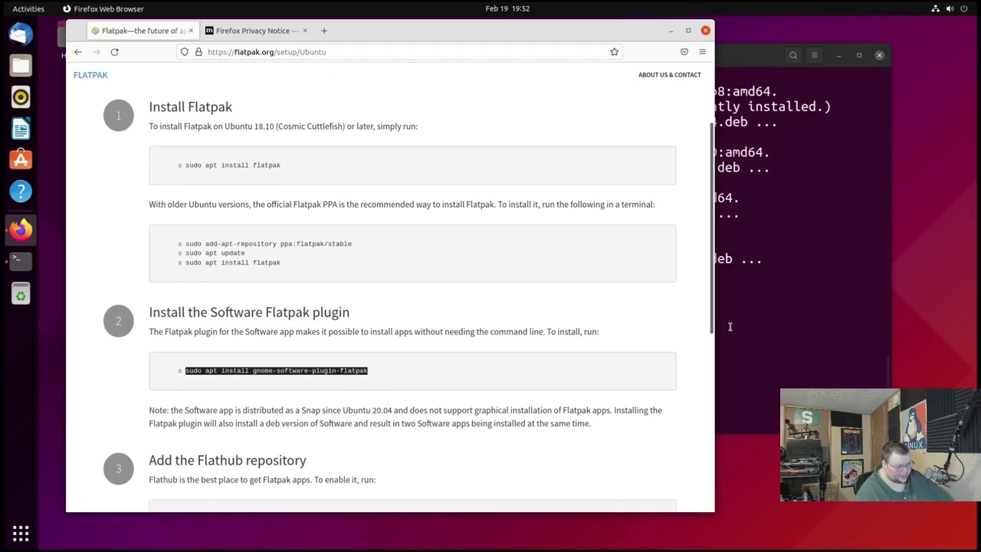
click(774, 324)
key(ctrl+shift+v)
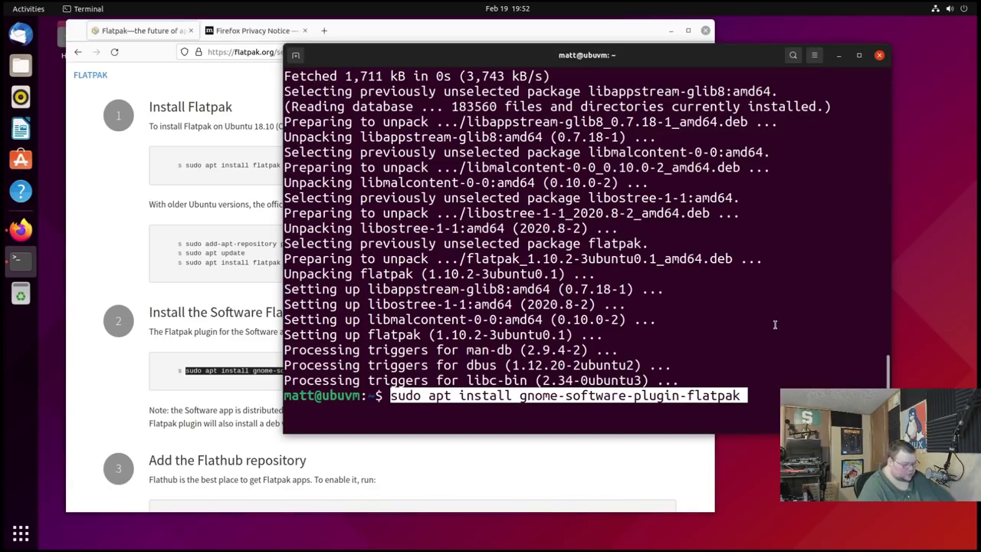
key(Return)
text(y)
key(Return)
- Add the flathub remote with the copied remote-add command, authenticate, then start typing 'sudo reboot'
click(196, 403)
scroll(195, 402, down, 3)
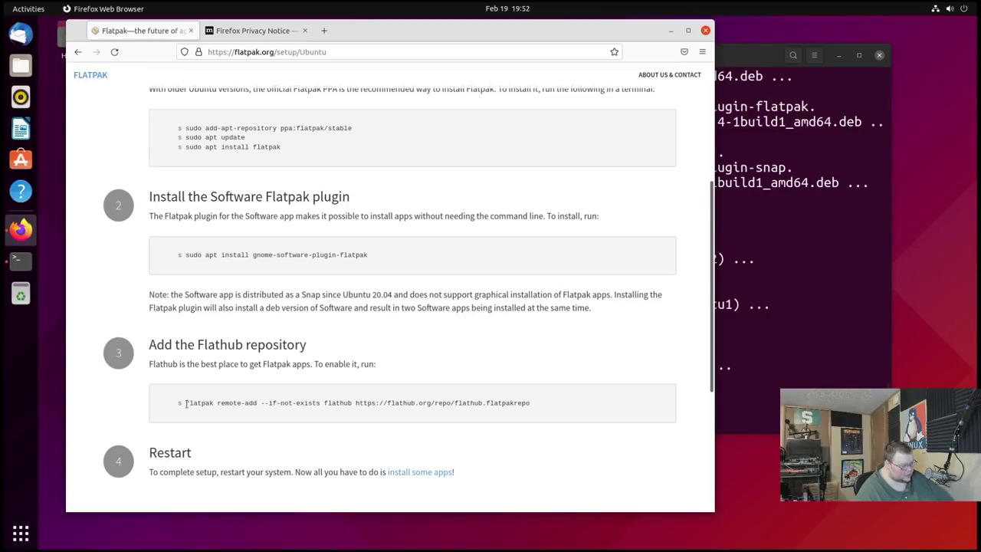
drag(188, 403, 526, 404)
key(ctrl+c)
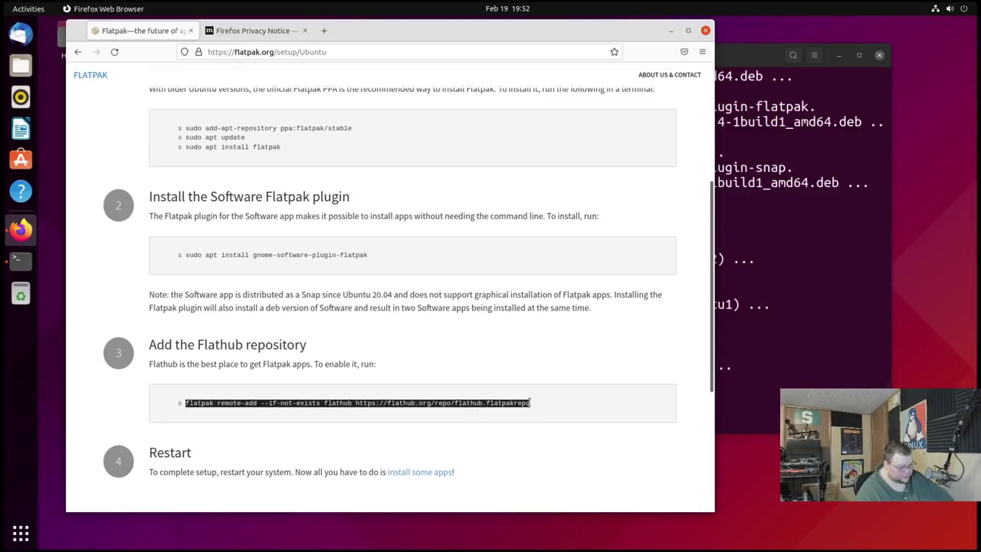
click(757, 366)
key(ctrl+shift+v)
key(Return)
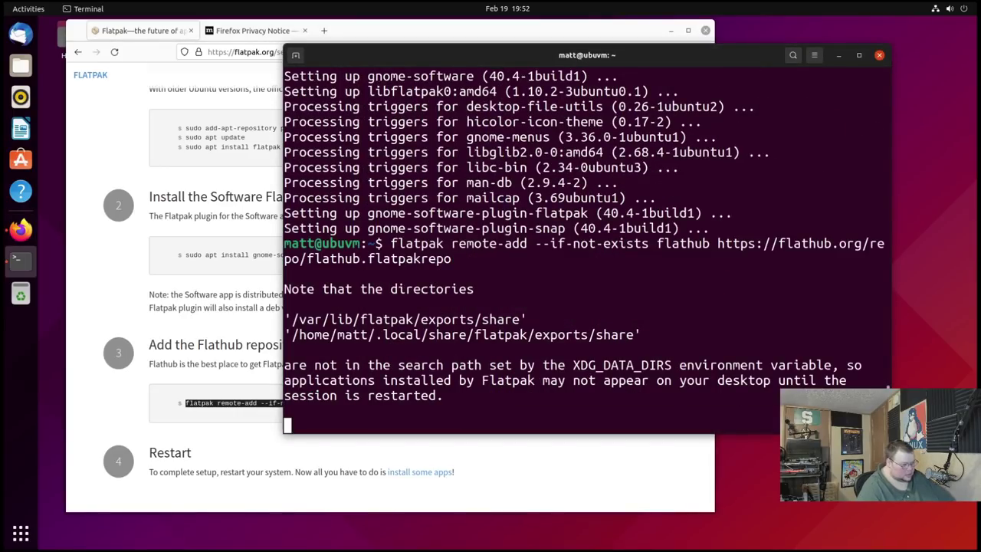
text(********)
key(Return)
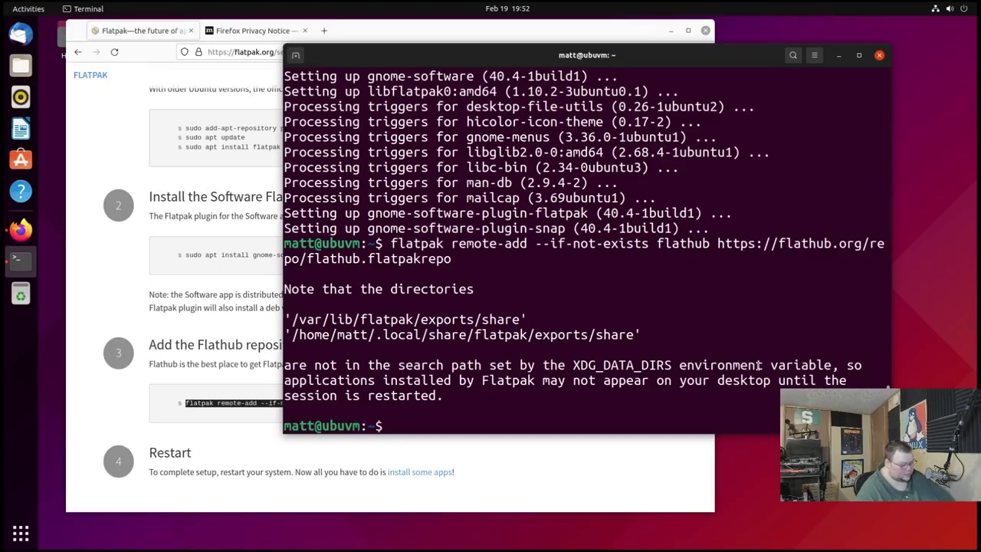
text(sudo rebo)
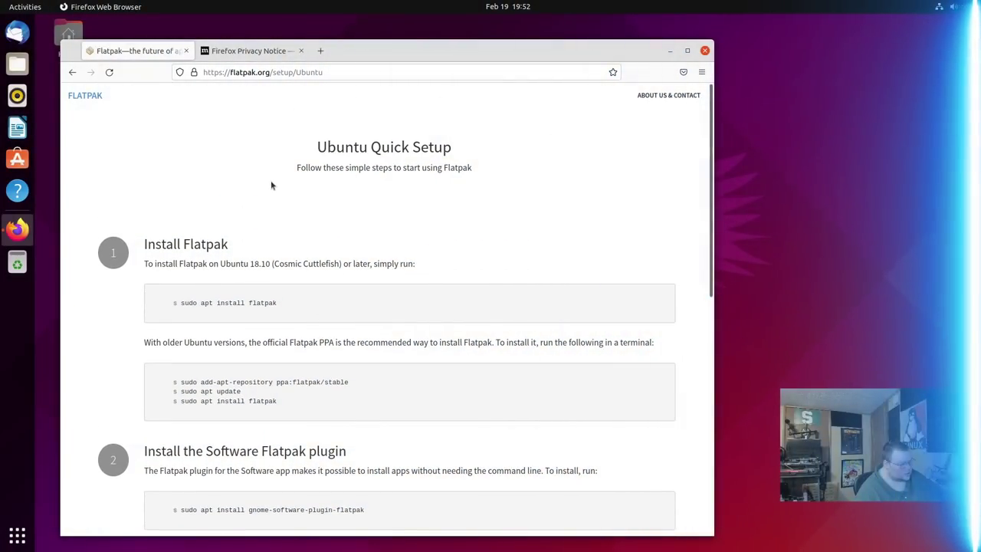
- Go back to the Flathub home page and search for 'gnome extensions manager'
click(72, 72)
click(72, 72)
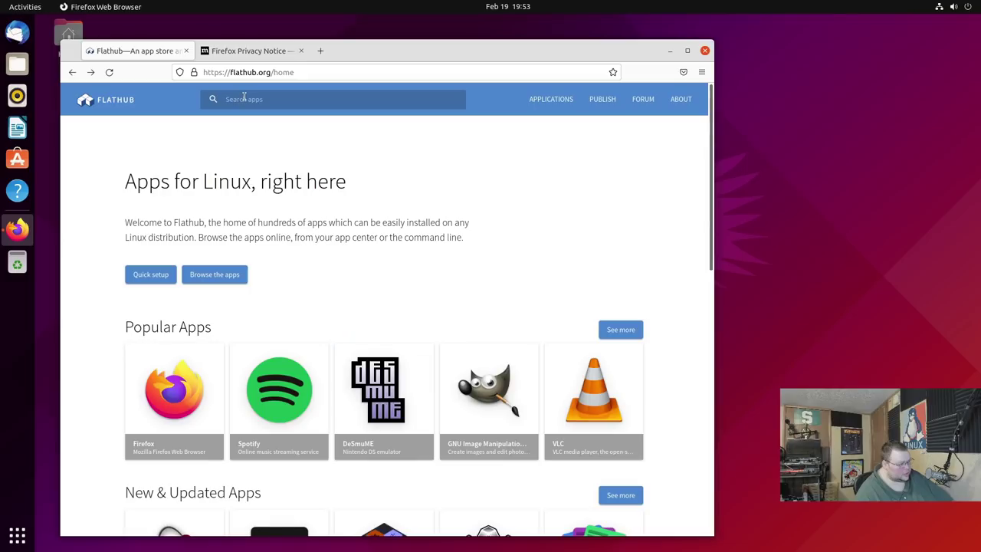
click(244, 96)
text(gnome extensions manager)
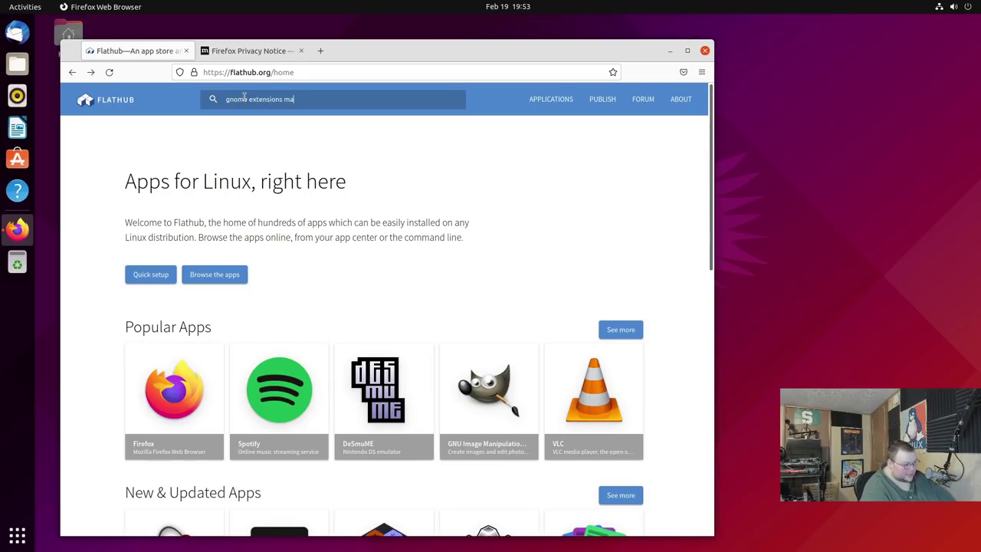
key(Return)
- Open the Extension Manager page and copy 'flatpak install flathub com.mattjakeman.ExtensionManager'
click(271, 255)
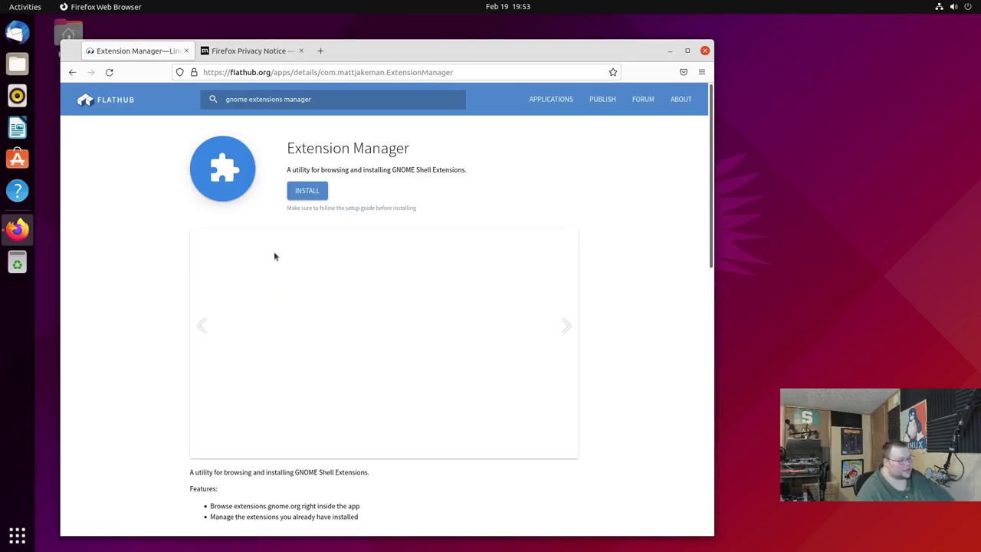
scroll(578, 282, down, 10)
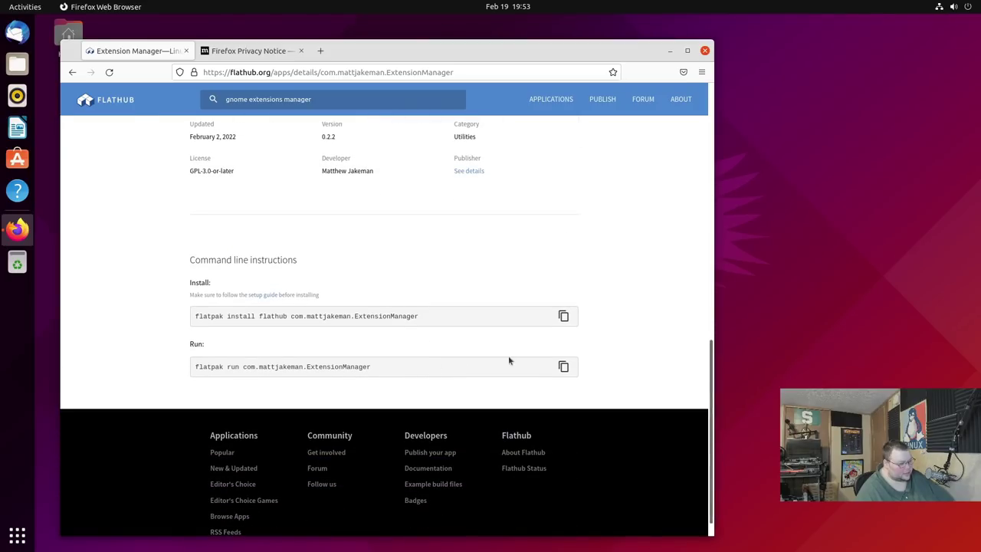
click(564, 317)
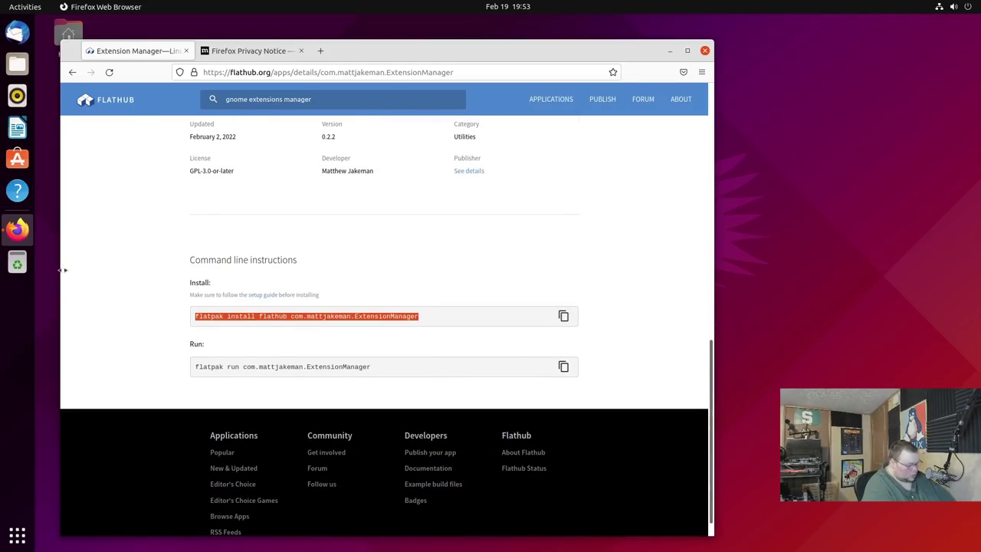
- Run the copied flatpak install command in a new terminal, answering y to both prompts
key(ctrl+alt+t)
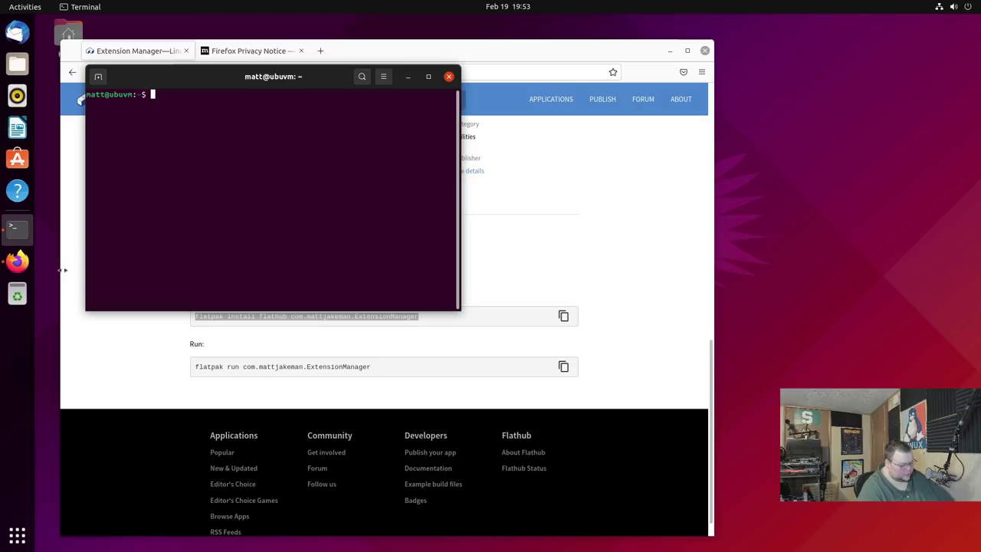
key(ctrl+shift+v)
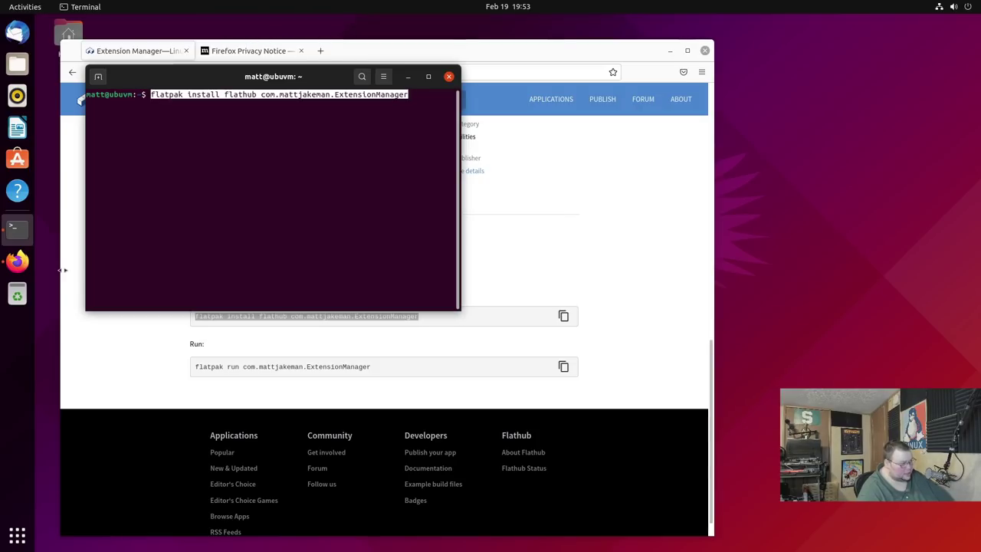
key(Return)
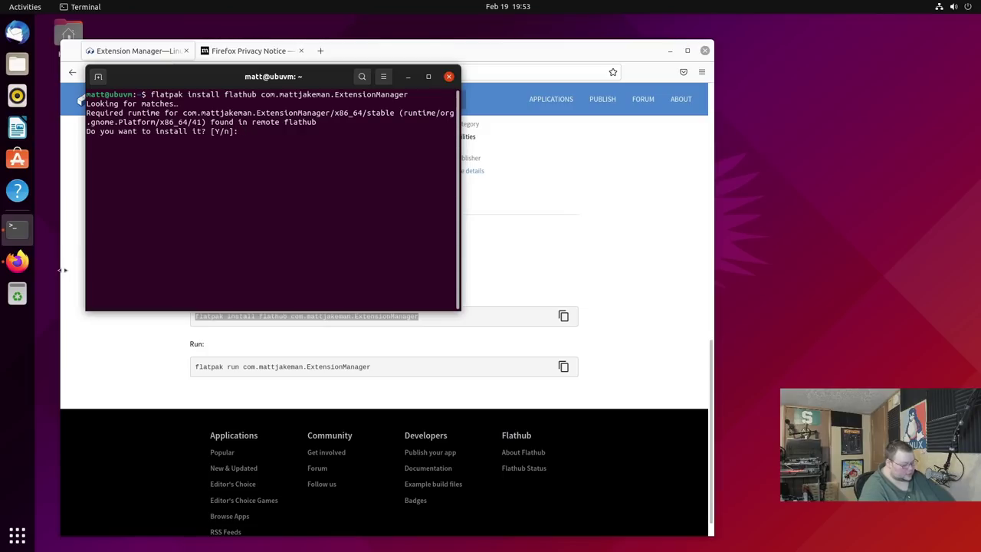
text(y)
key(Return)
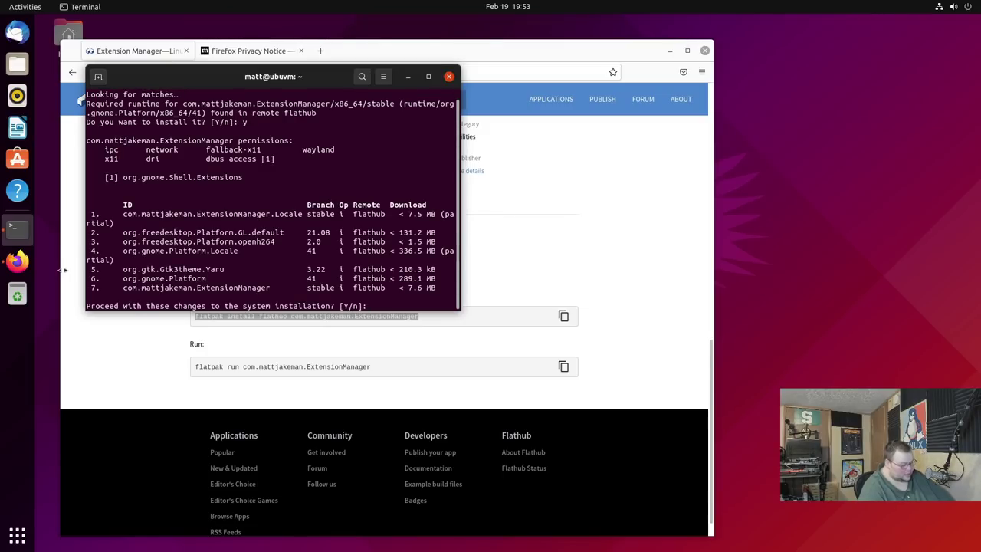
text(y)
key(Return)
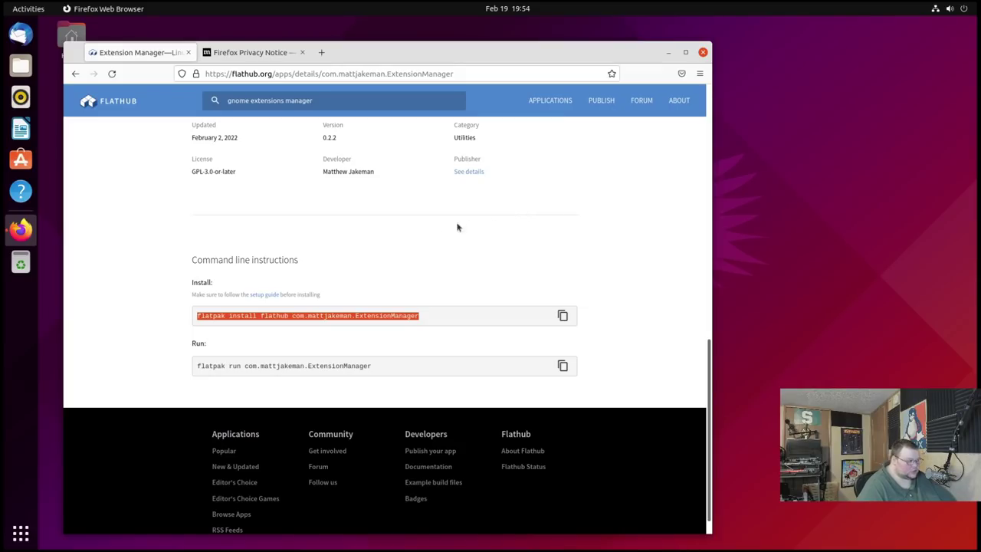
key(super)
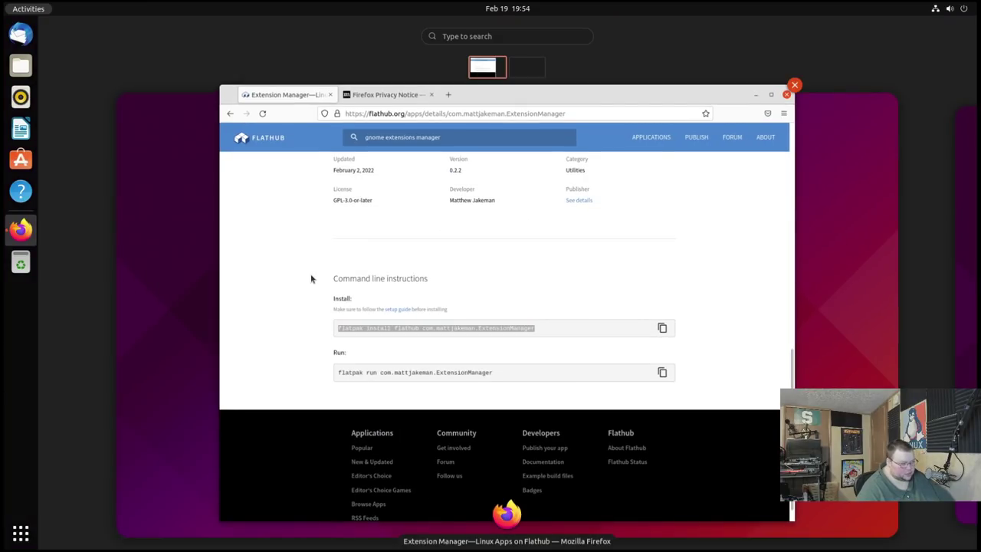
text(ext)
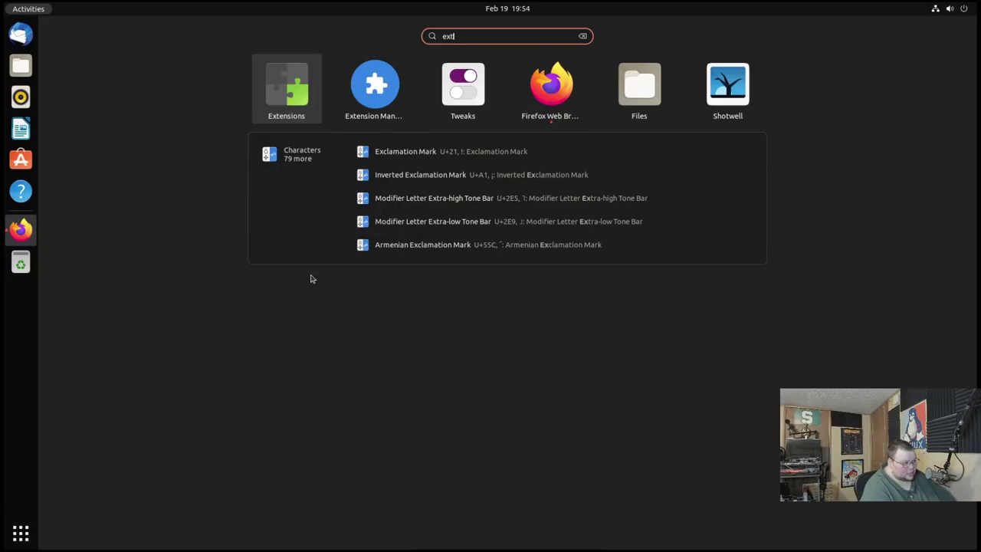
text(ended)
key(BackSpace)
key(BackSpace)
key(BackSpace)
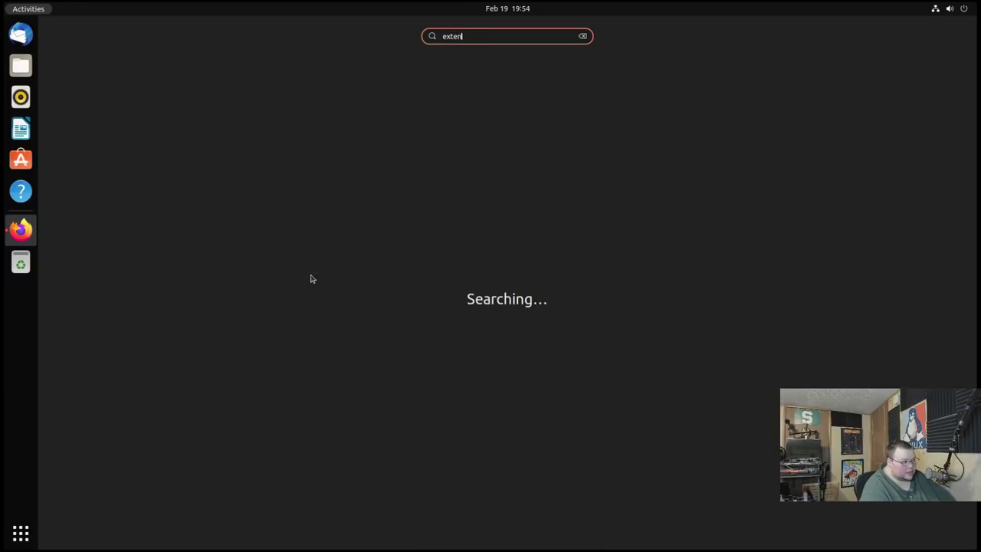
text(sion)
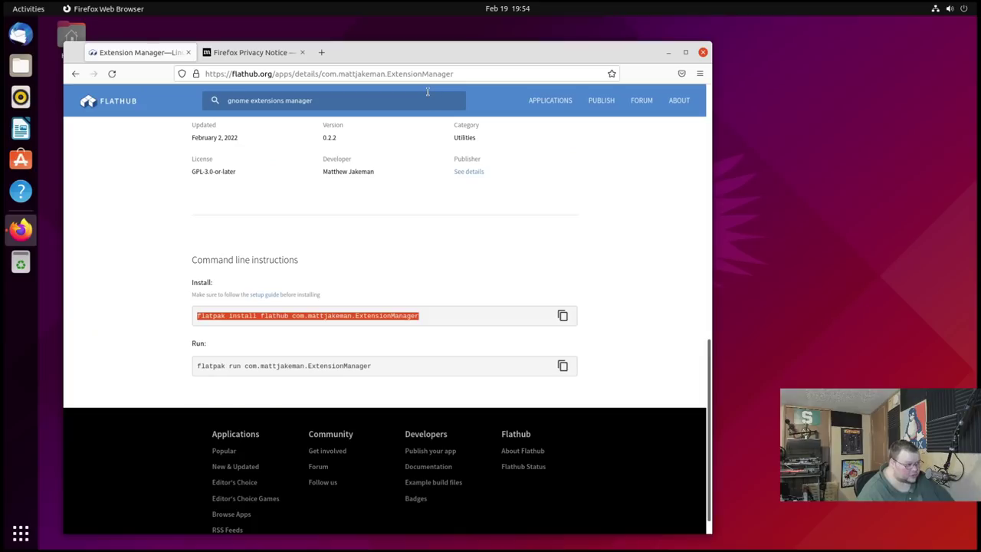
drag(236, 80, 499, 145)
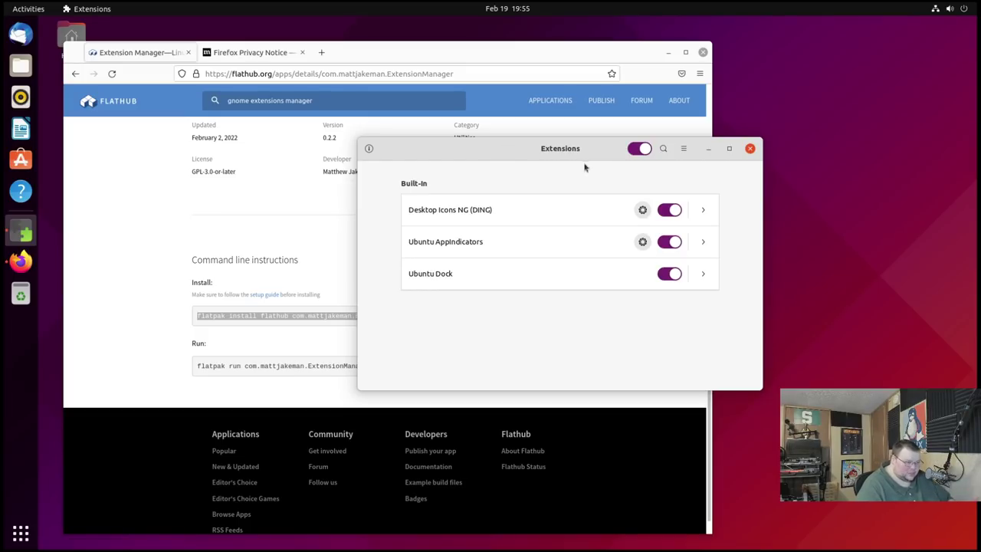
- Close the Extensions app, launch Extension Manager from an 'extension' search, and open Browse
click(750, 148)
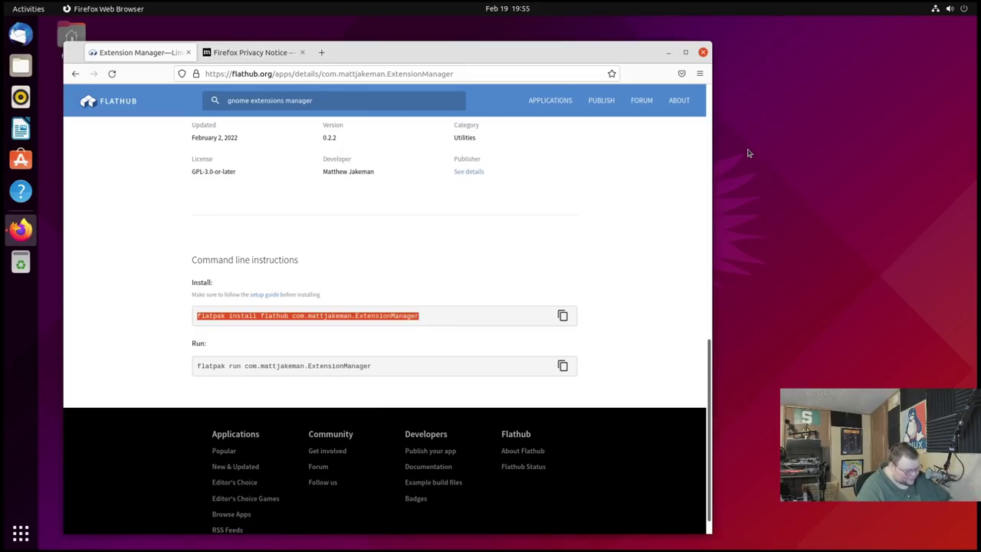
key(super)
text(extensions)
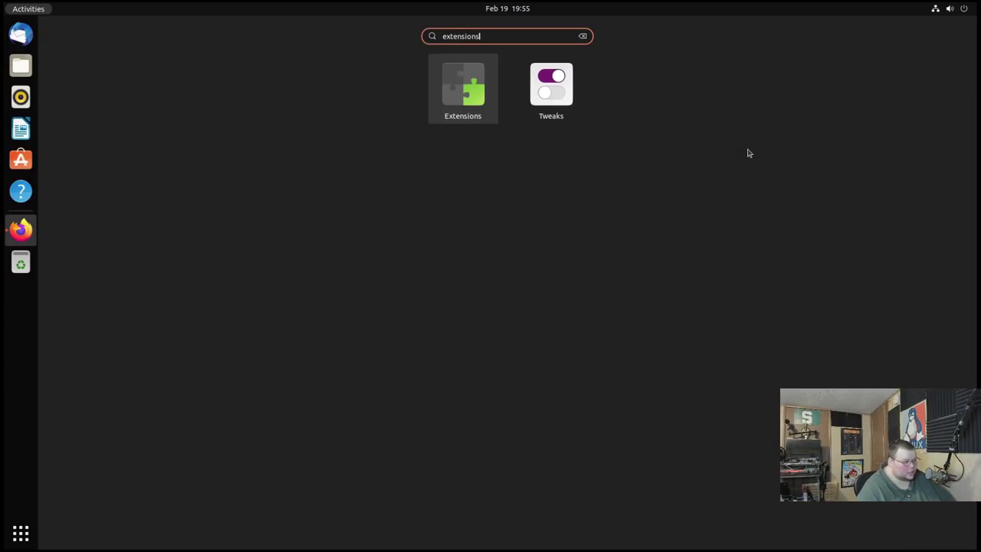
key(BackSpace)
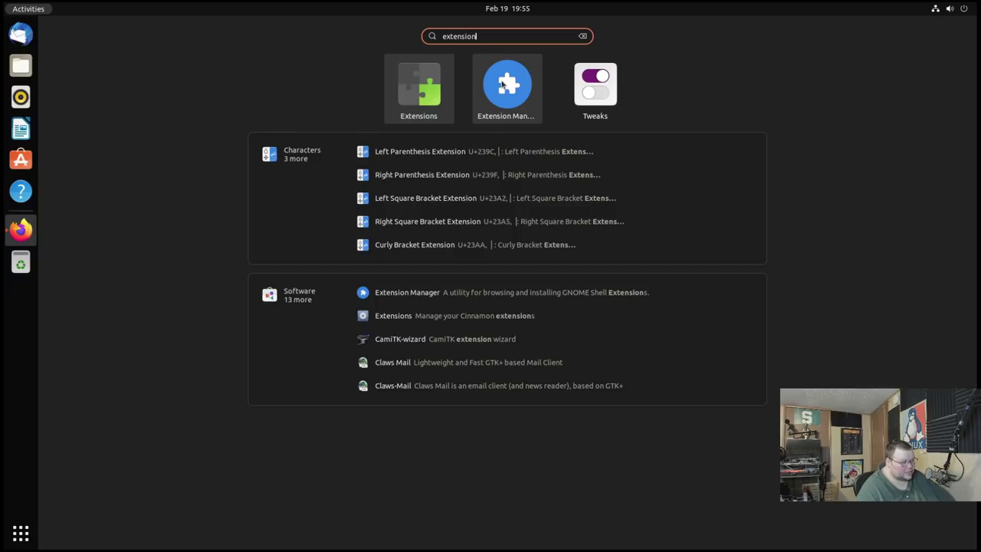
click(502, 84)
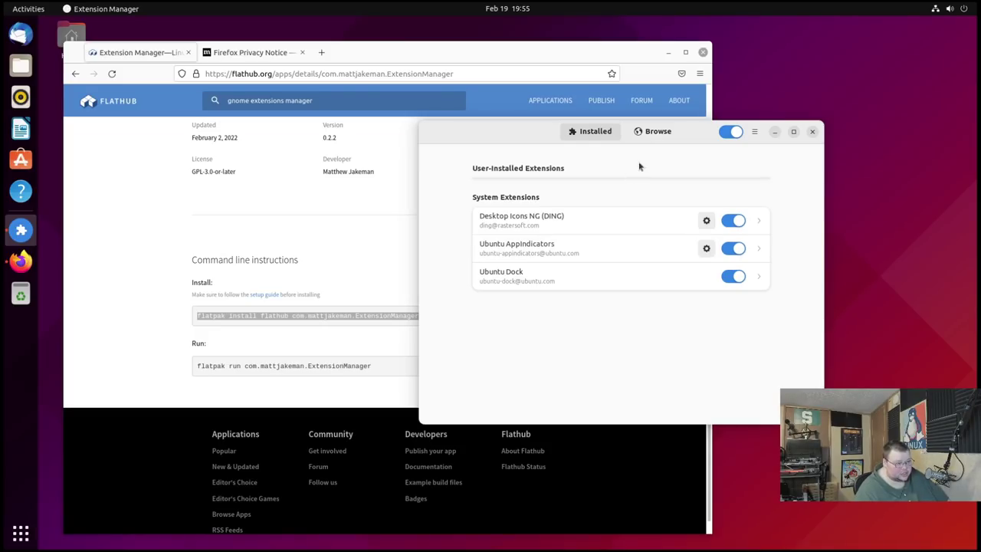
click(652, 131)
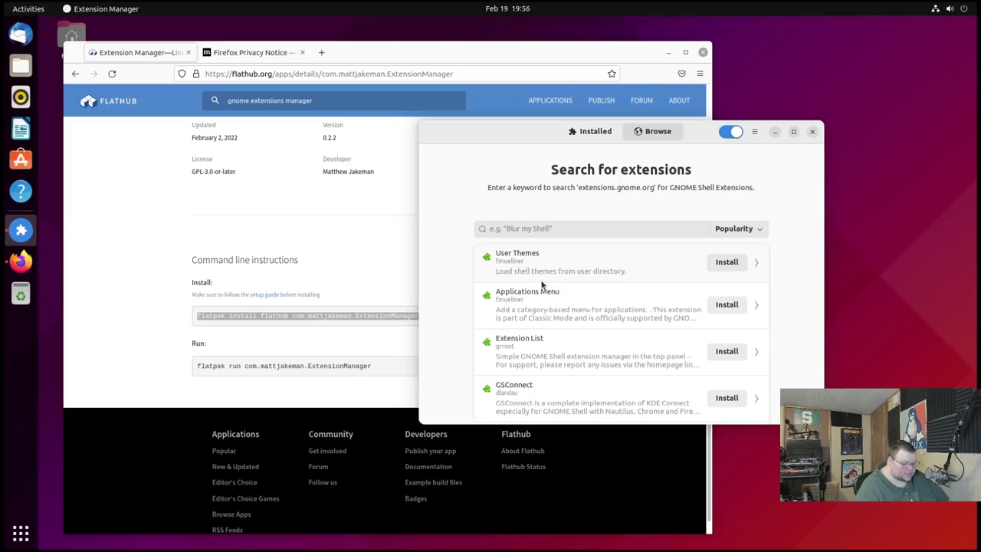
- Open extensions.gnome.org in a new Firefox tab and refuse the integration add-on install
click(391, 58)
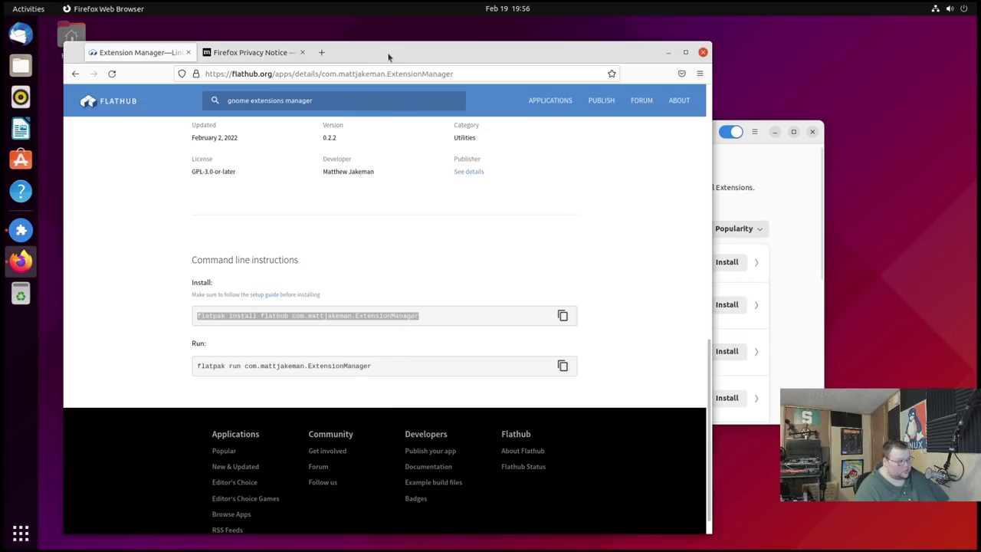
middle_click(322, 53)
click(197, 197)
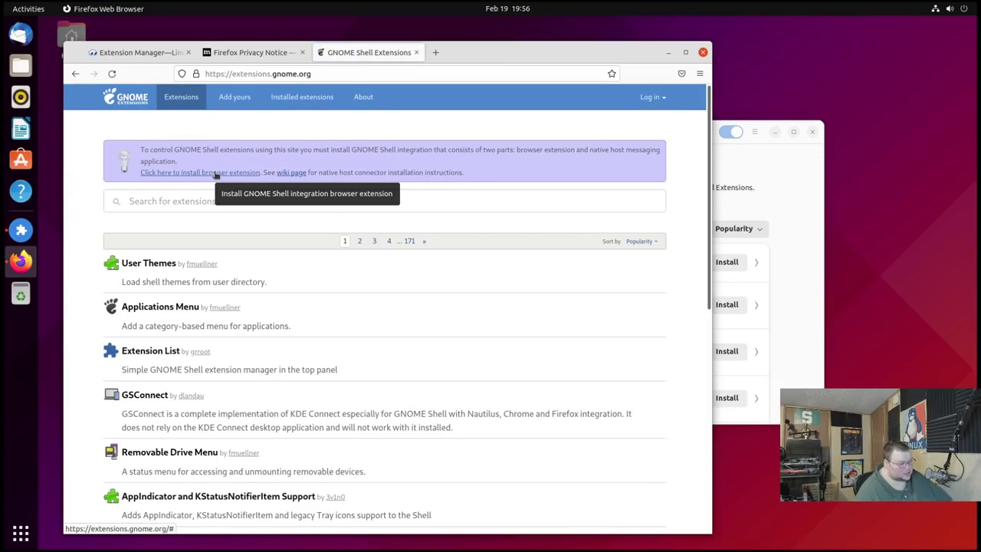
click(216, 173)
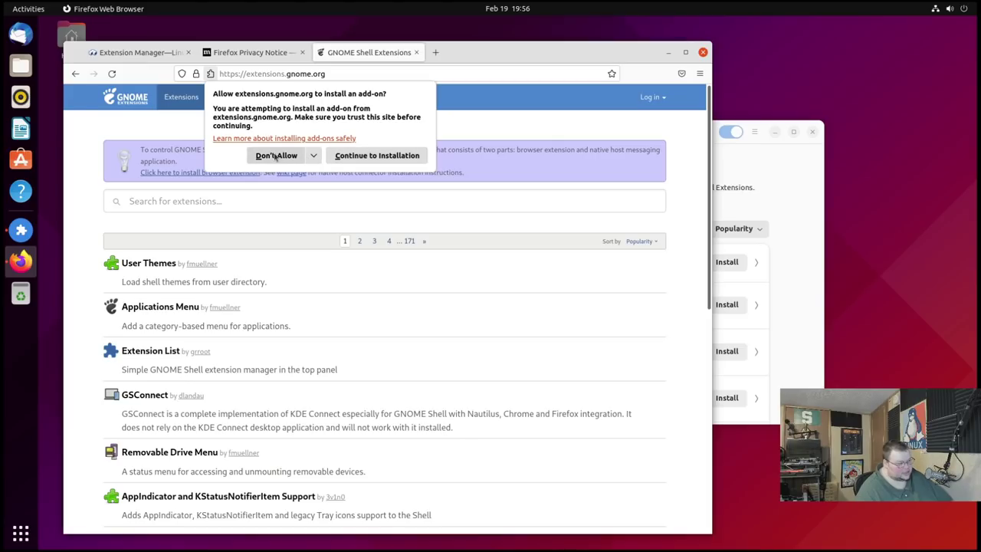
click(373, 153)
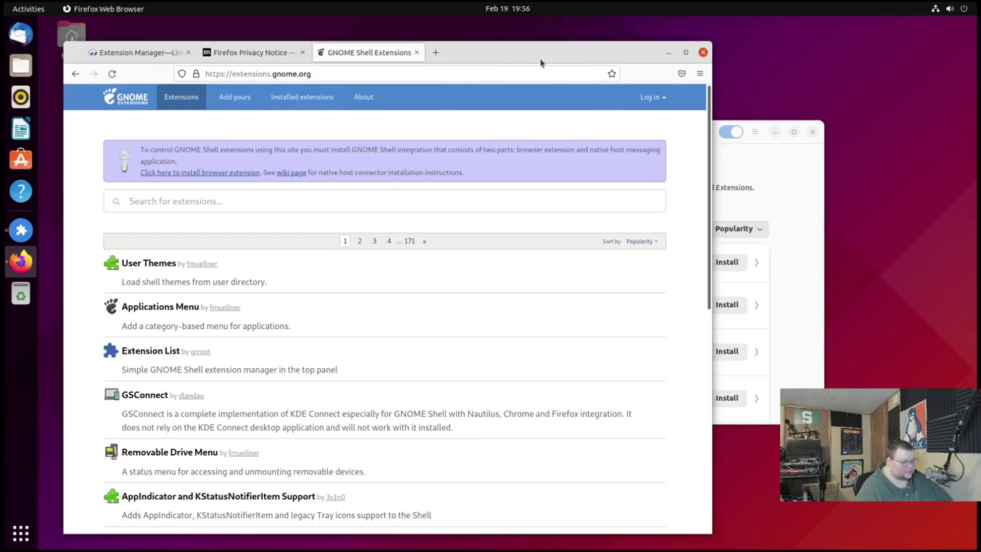
drag(541, 62, 527, 61)
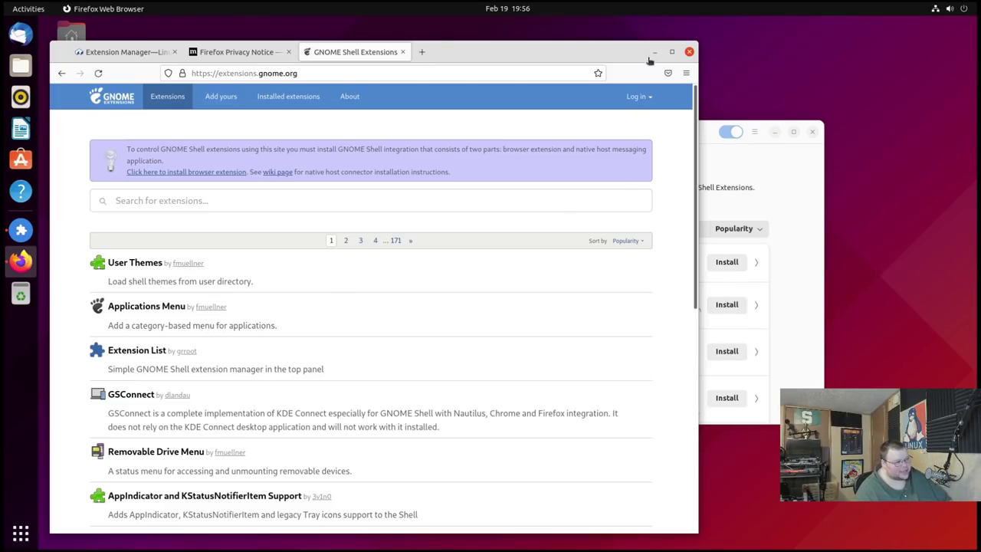
- Close Firefox and install User Themes from Extension Manager's online catalogue
click(689, 52)
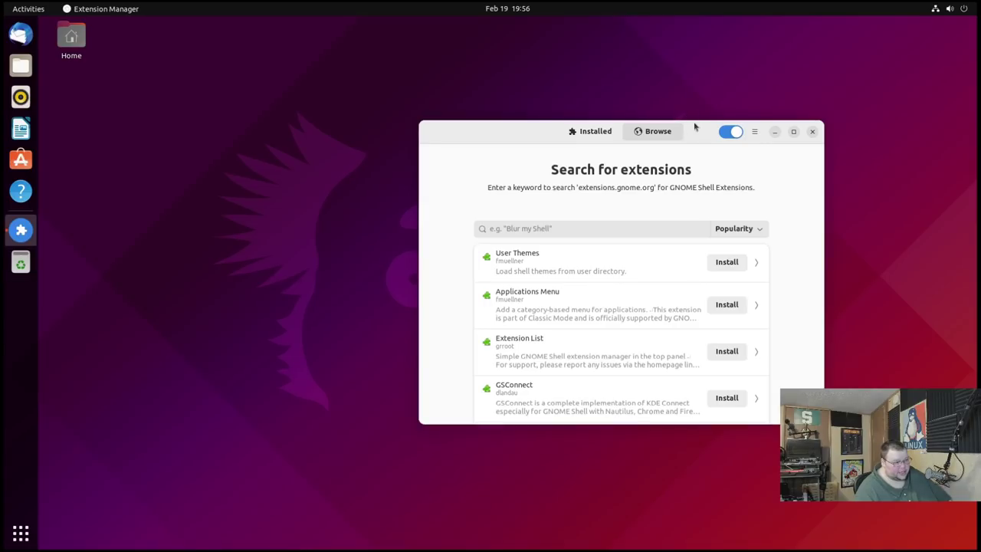
drag(700, 130, 592, 89)
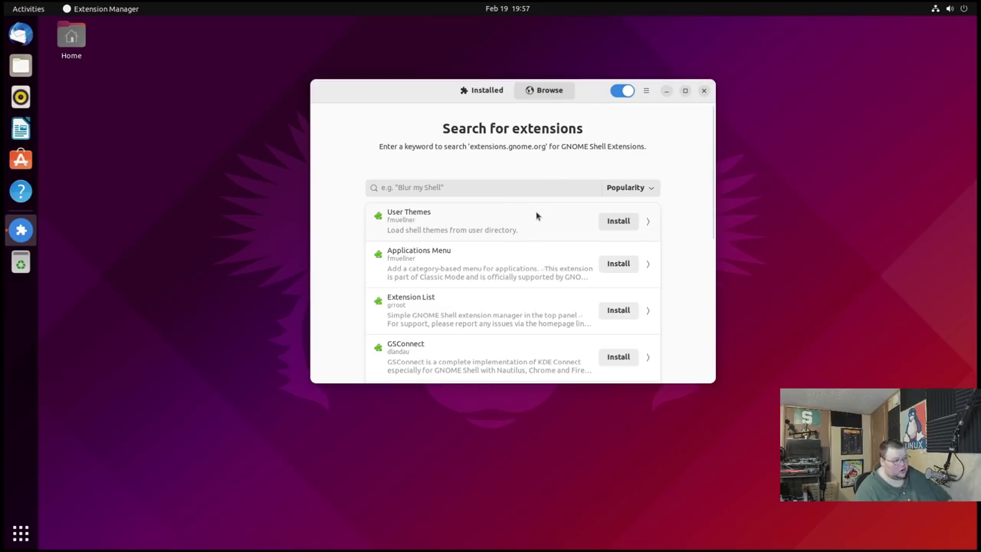
click(627, 221)
click(561, 311)
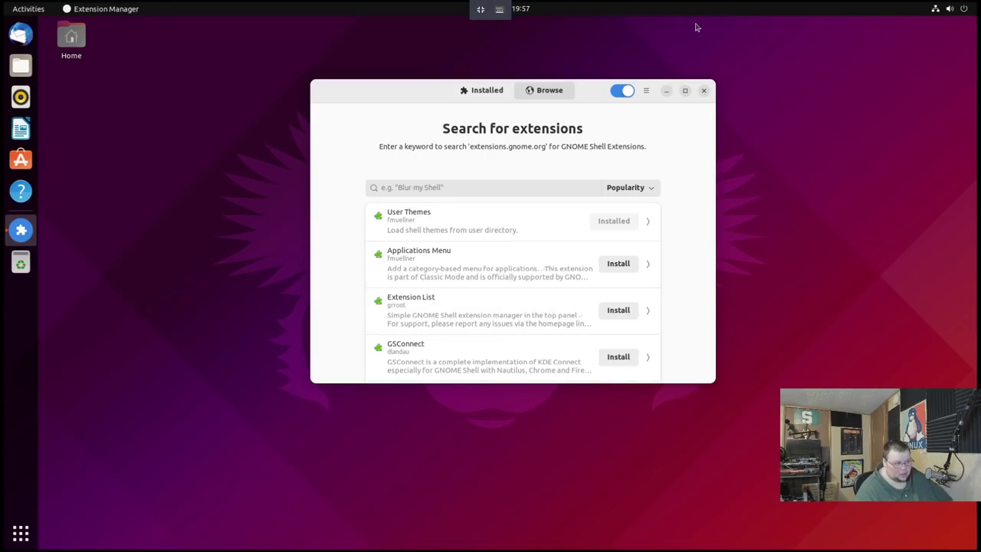
click(524, 10)
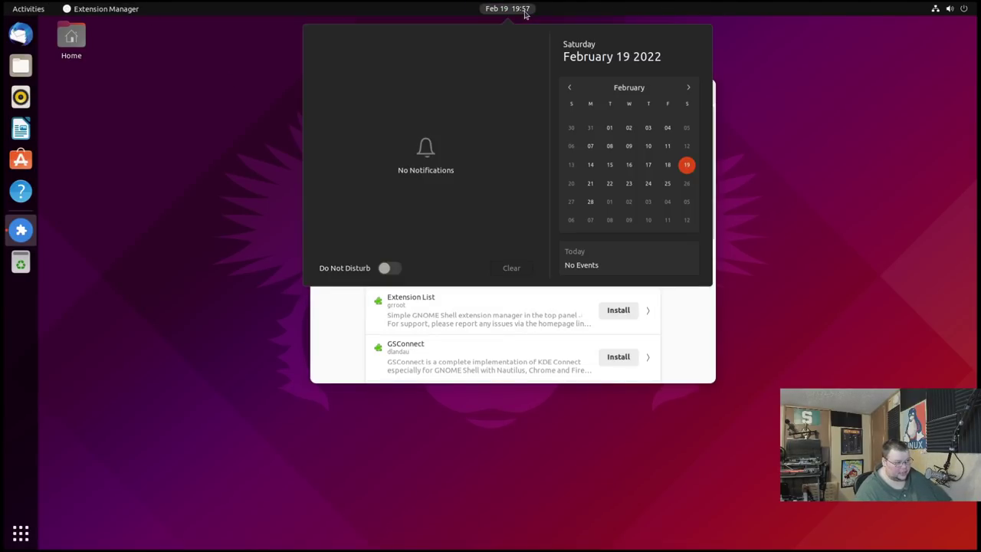
click(524, 10)
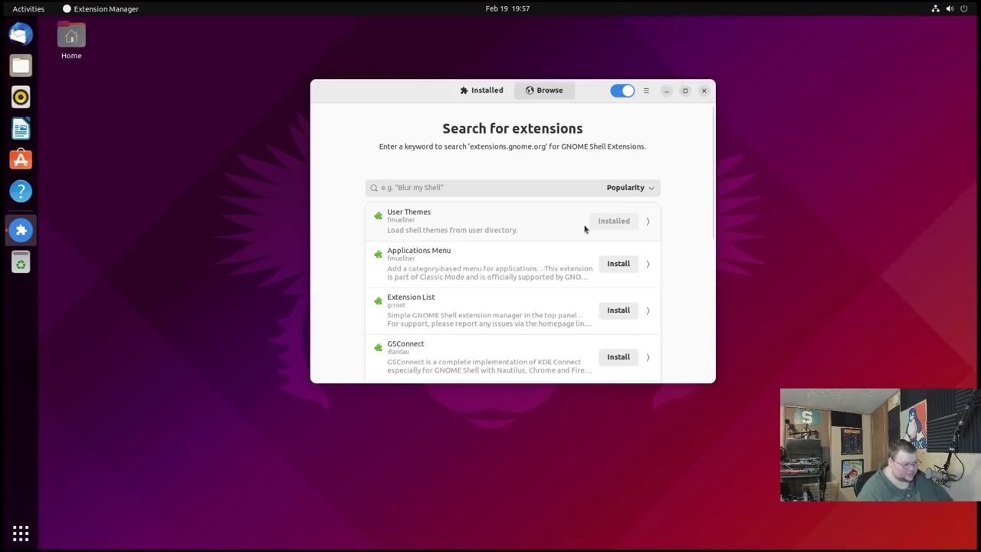
- Search for 'dash to dock' and install the Dash to Dock extension
click(496, 185)
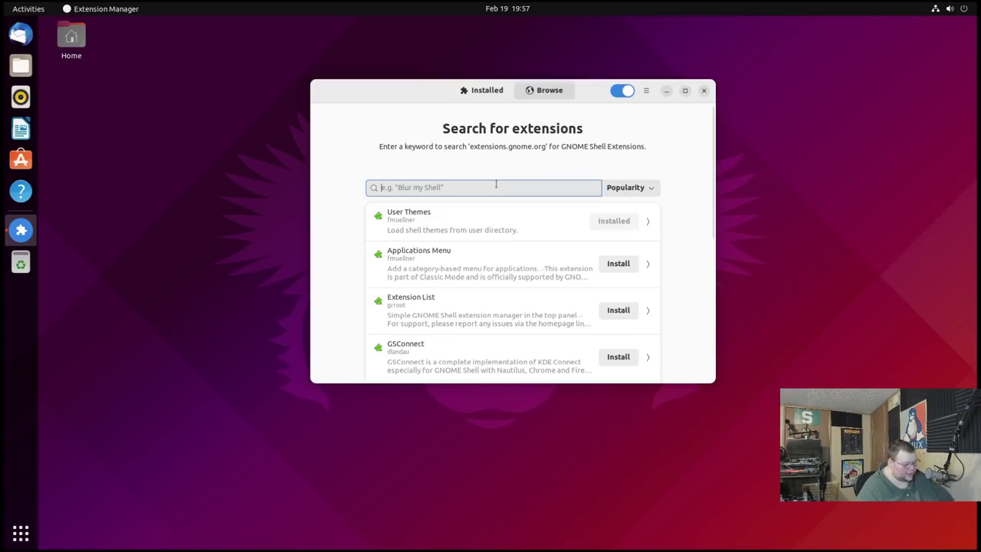
text(dash to dock)
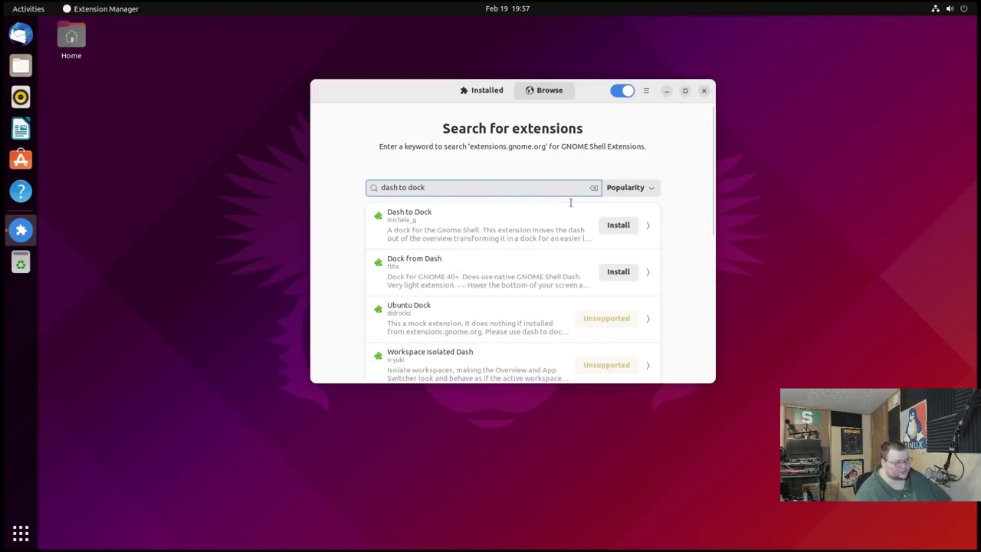
click(618, 225)
click(566, 309)
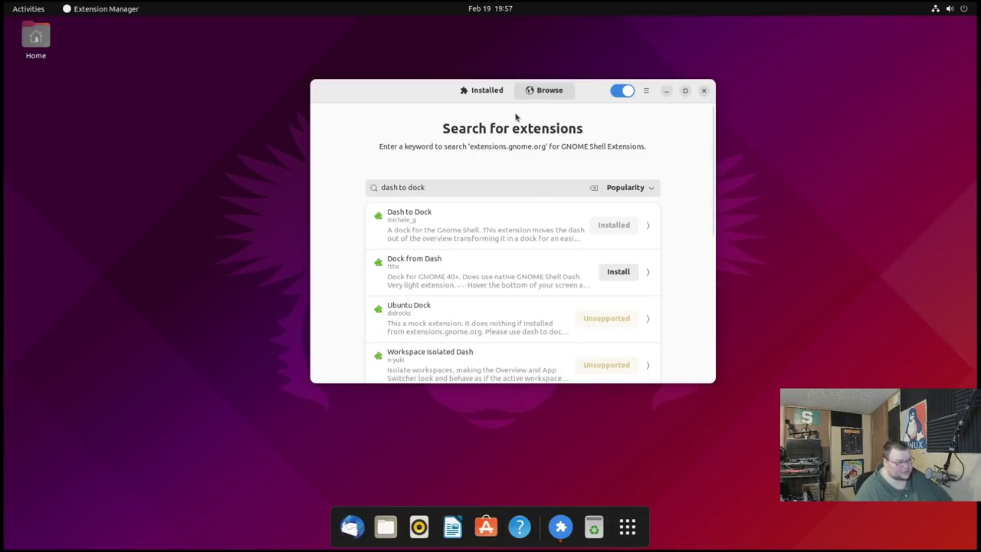
- Review Dash to Dock's Appearance settings from the Installed list, then close them
click(502, 92)
click(597, 150)
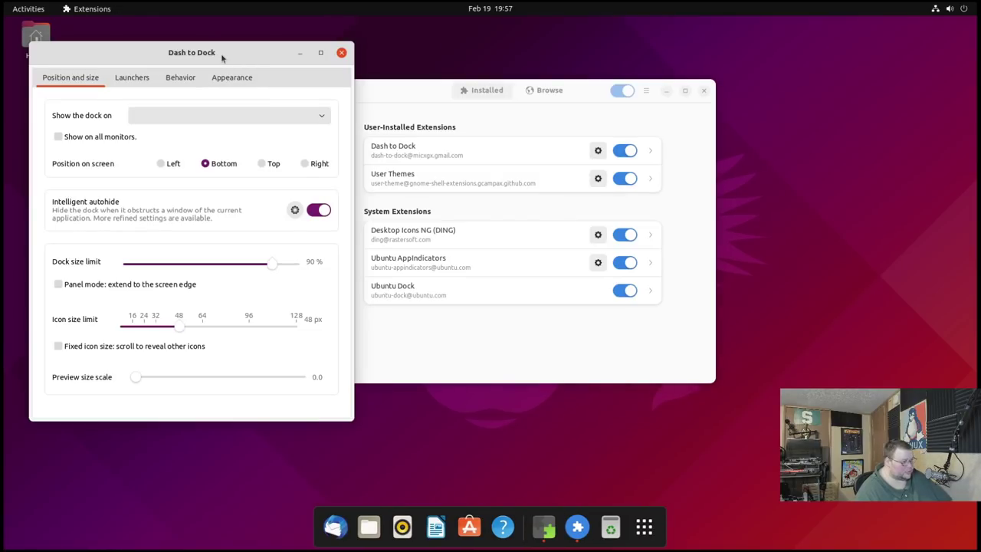
drag(223, 55, 352, 63)
click(354, 87)
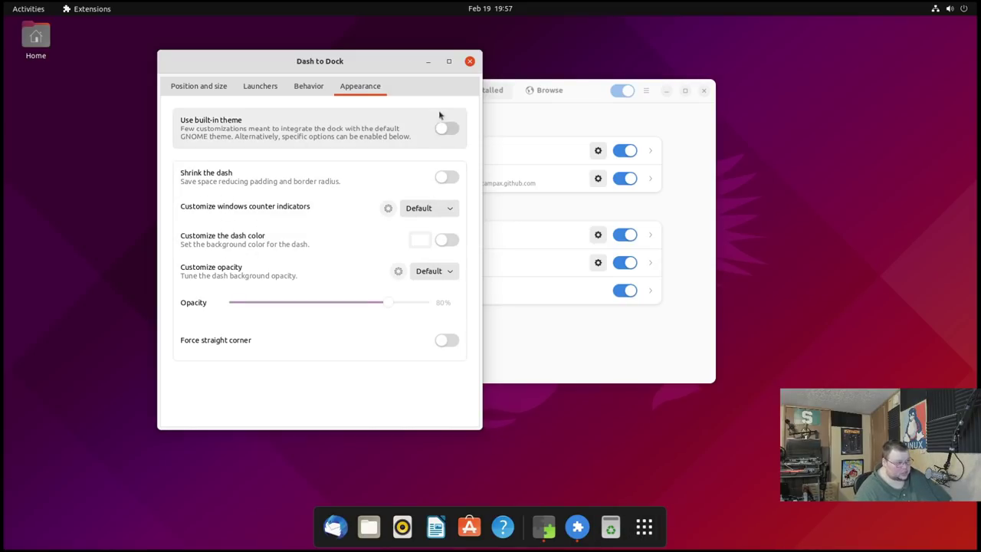
click(470, 60)
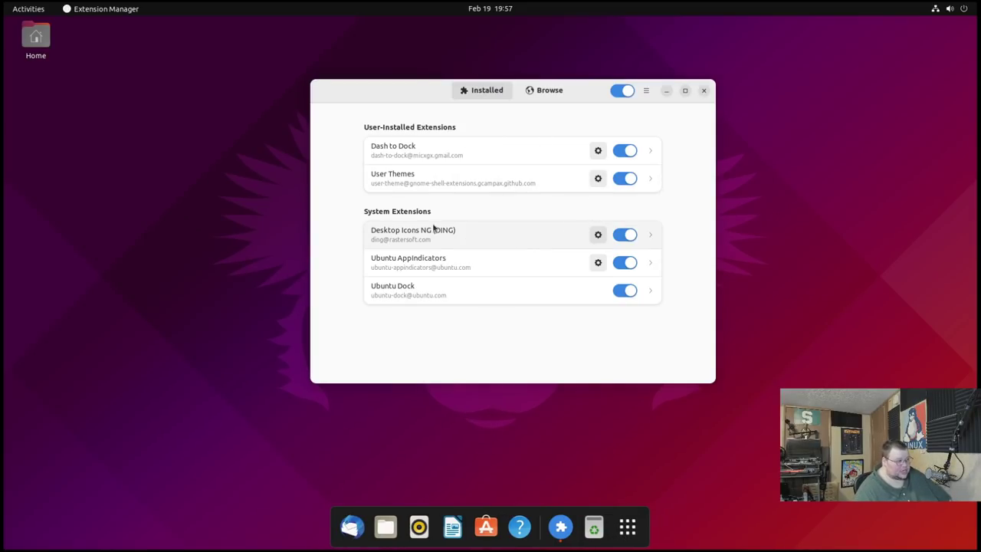
- Toggle Dash to Dock off and back on, then quit Extension Manager with Ctrl+Q
click(628, 151)
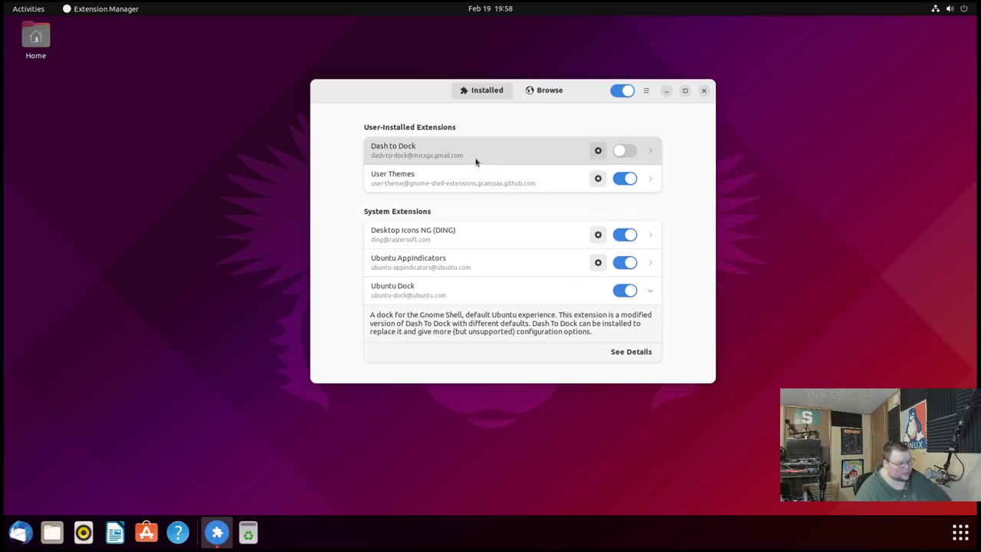
click(620, 151)
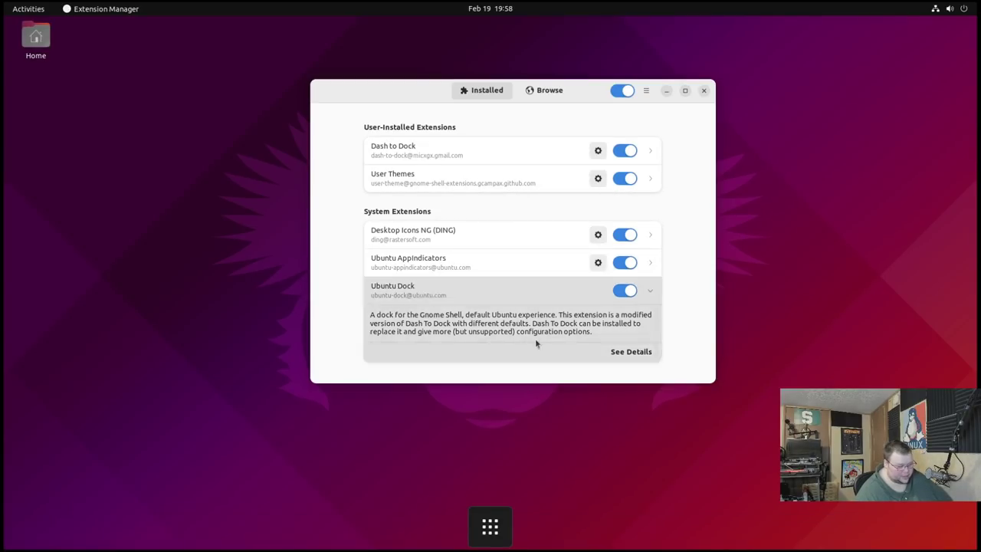
key(ctrl+q)
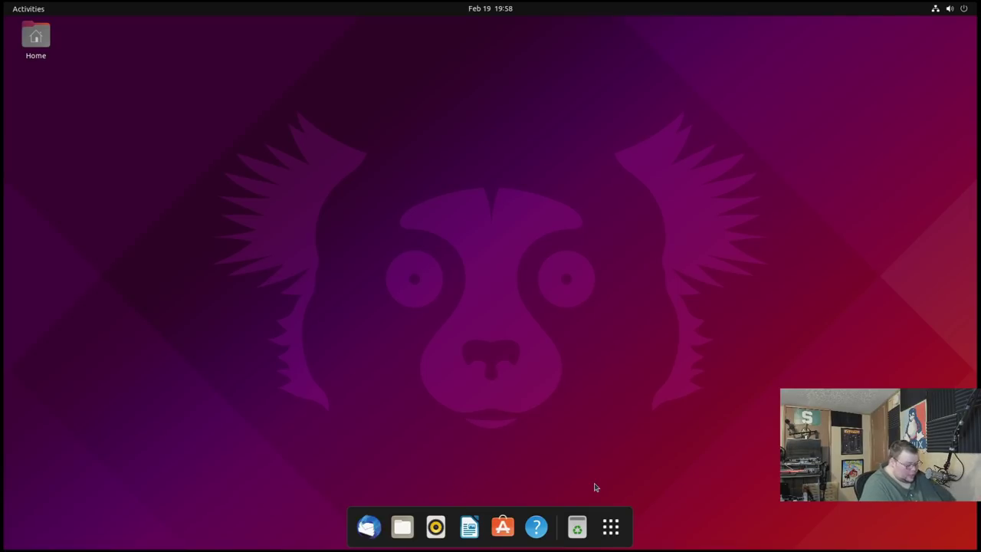
key(super)
text(exte)
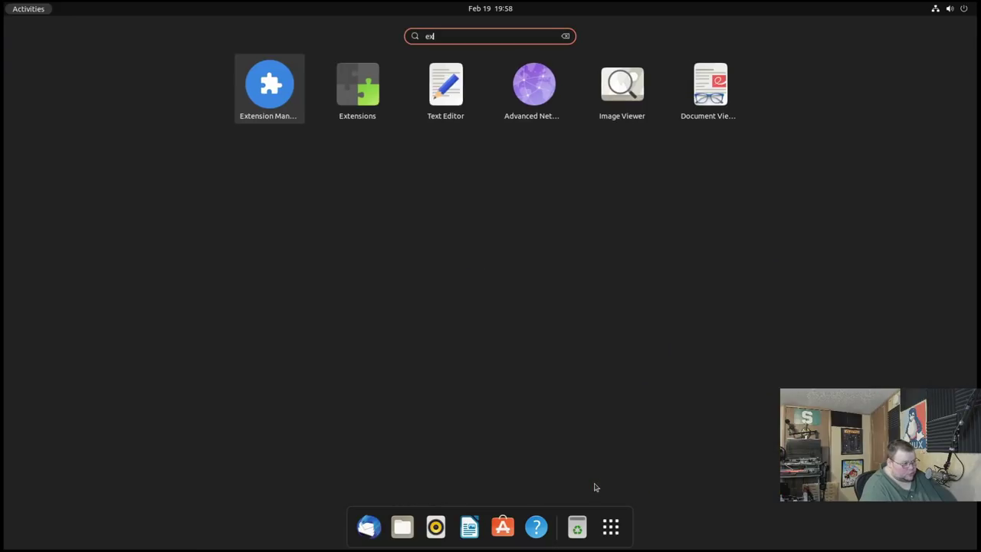
click(412, 82)
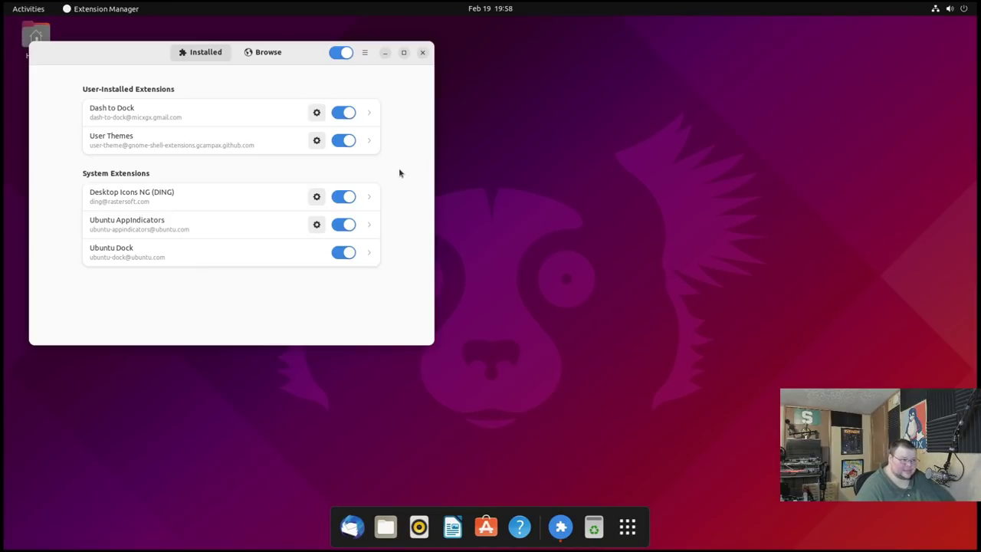
drag(305, 54, 603, 105)
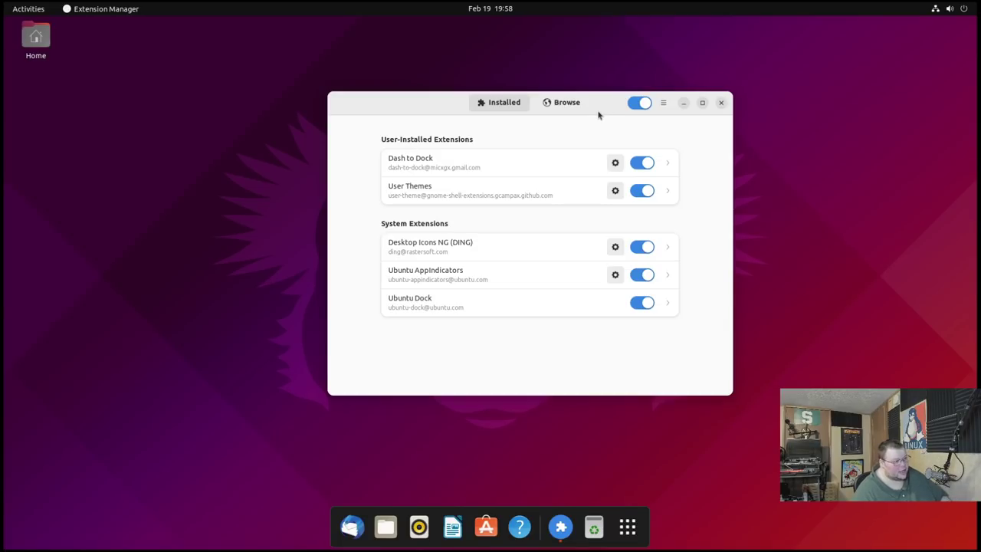
click(566, 103)
scroll(531, 264, down, 5)
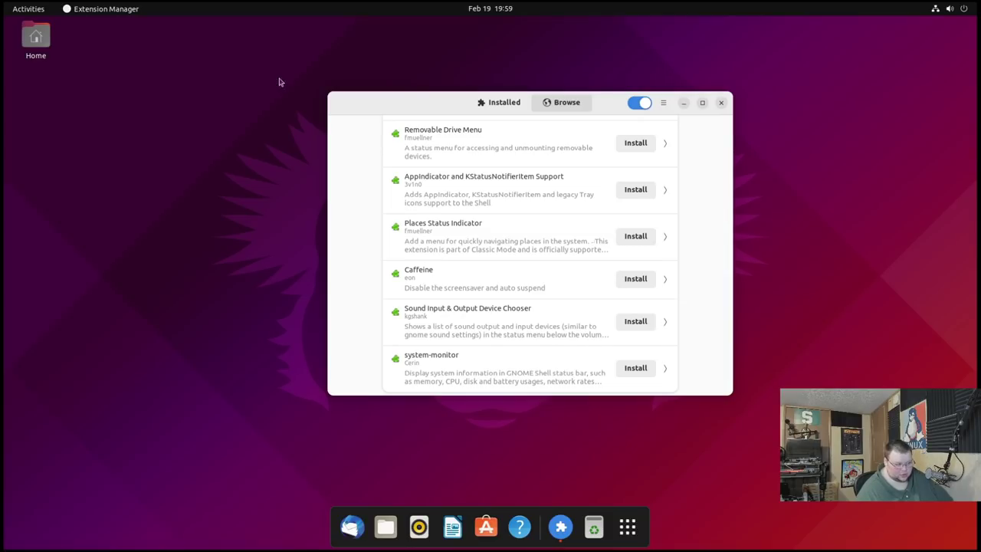
scroll(552, 307, down, 1)
scroll(552, 306, up, 8)
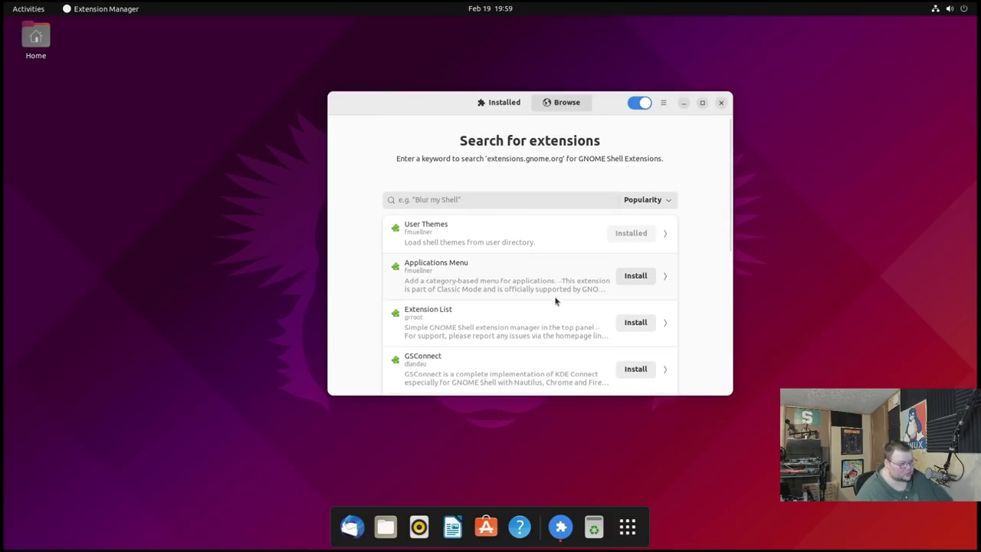
click(637, 201)
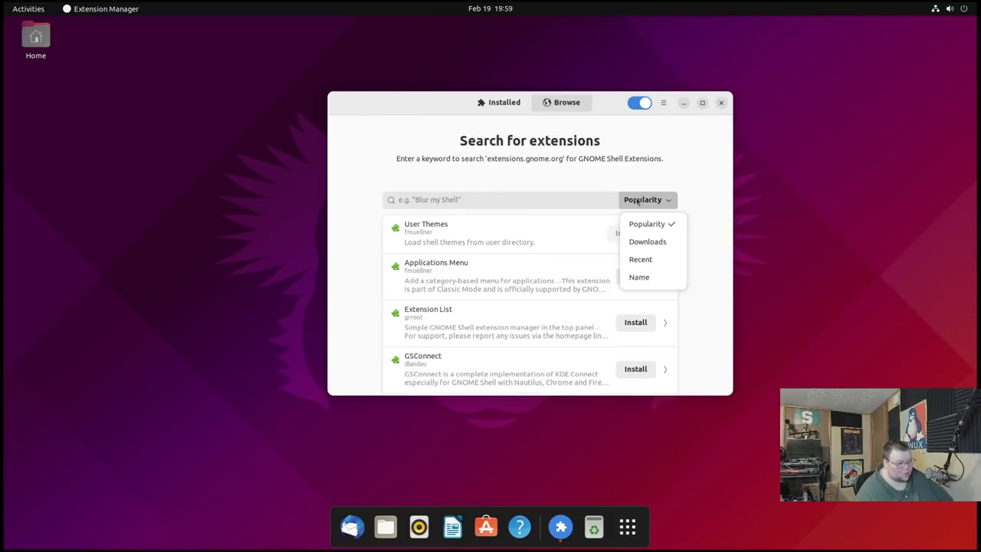
click(644, 242)
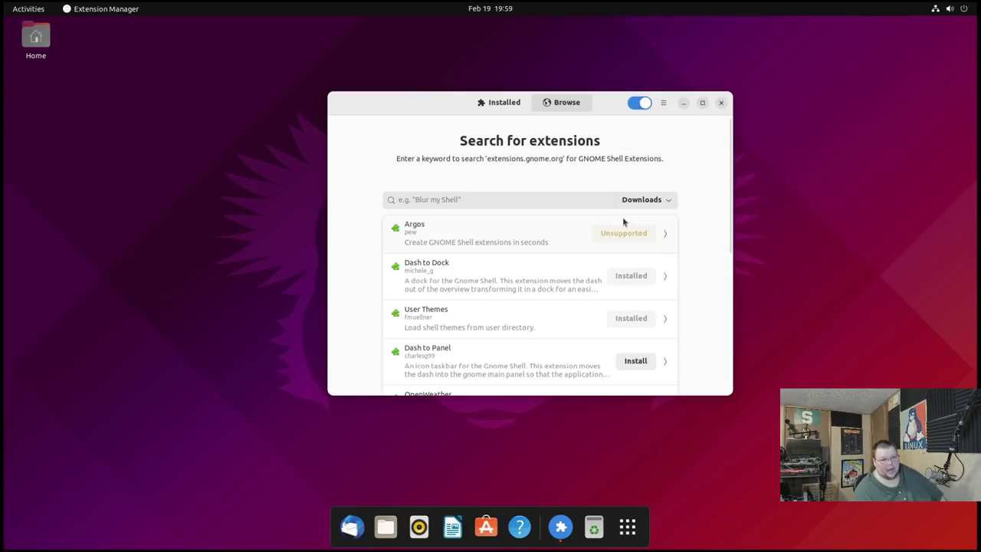
- Close Extension Manager and open a centred terminal with enlarged text
click(721, 103)
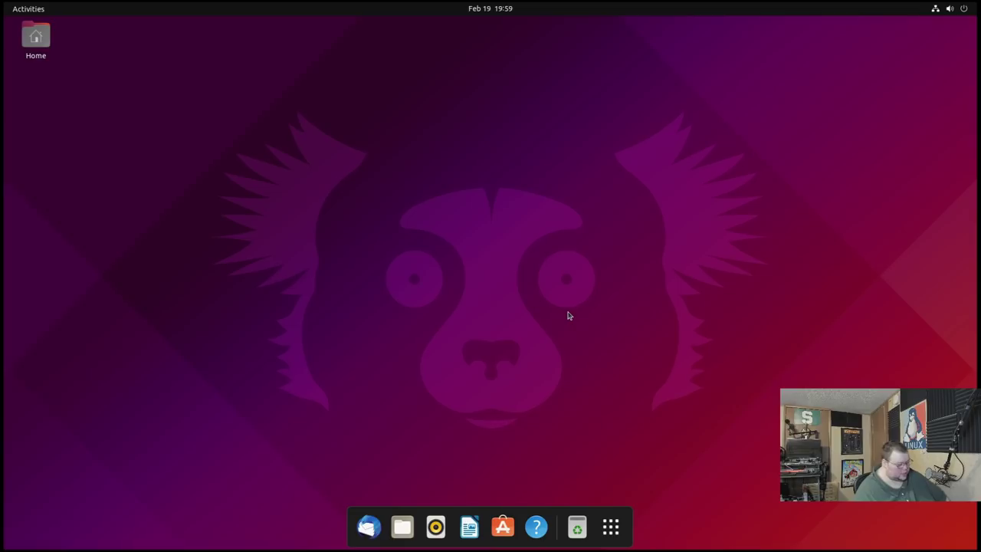
key(ctrl+alt+t)
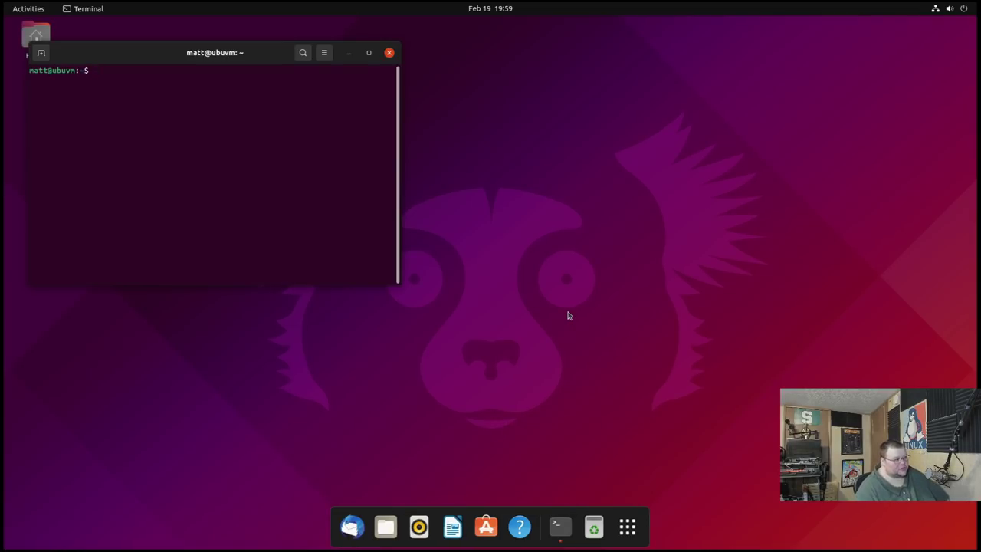
drag(265, 59, 626, 155)
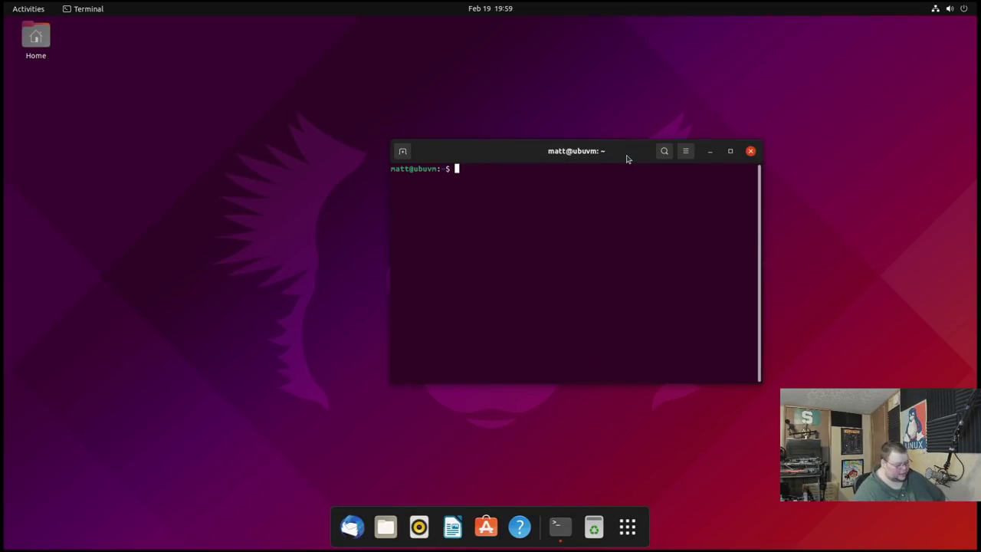
key(ctrl+plus)
key(ctrl+plus)
key(ctrl+plus)
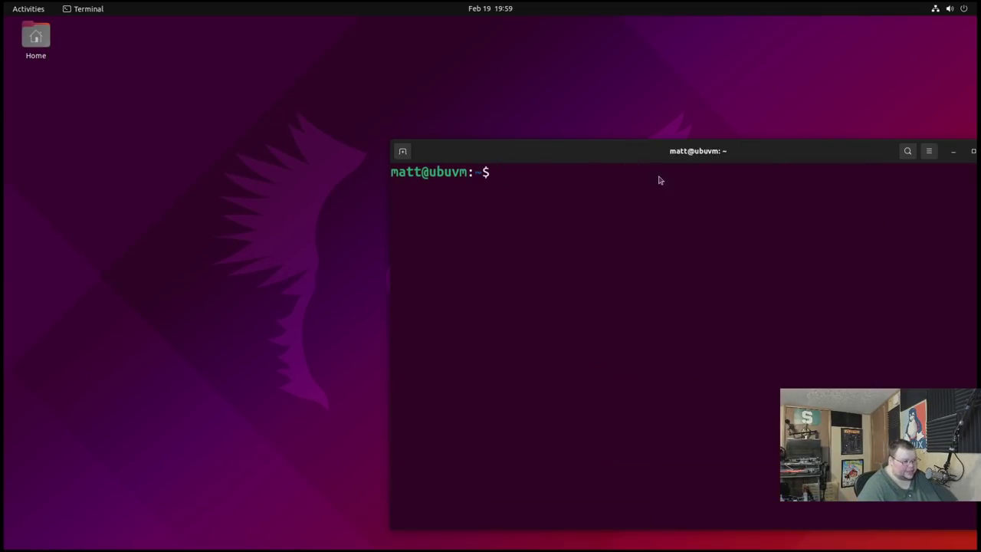
drag(660, 157, 473, 118)
- Install vim with sudo apt install vim, authenticating and confirming, then close the terminal
text(sudo)
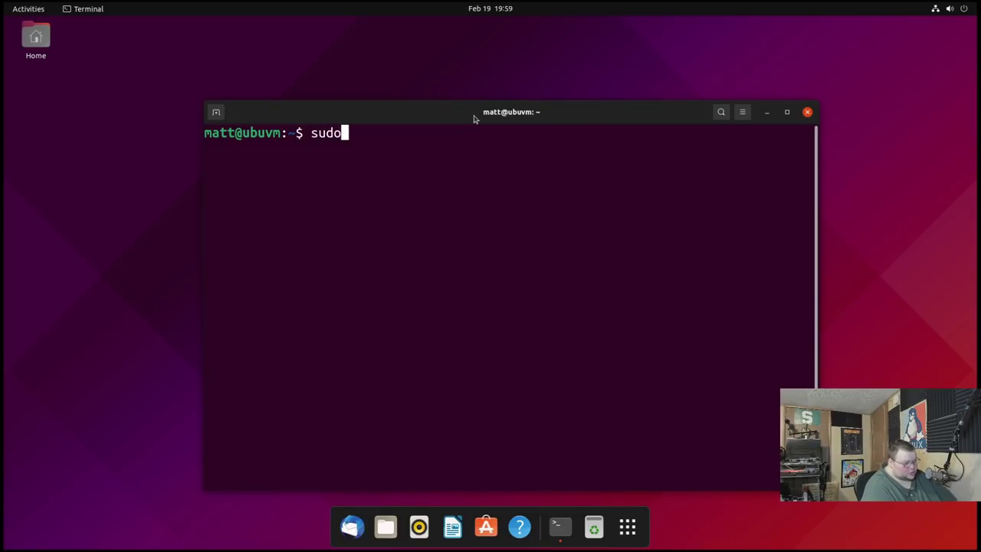
text( apt install vim)
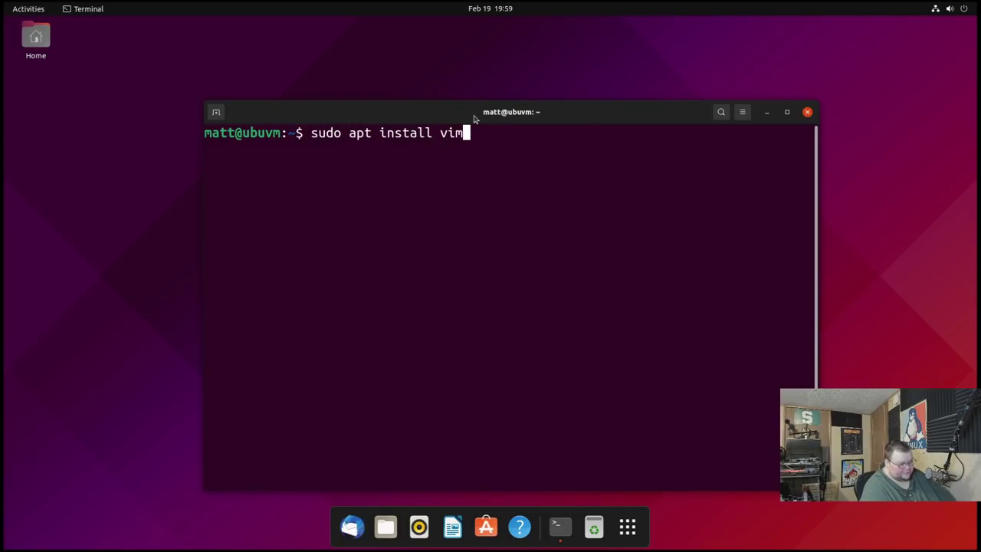
key(Return)
key(Return)
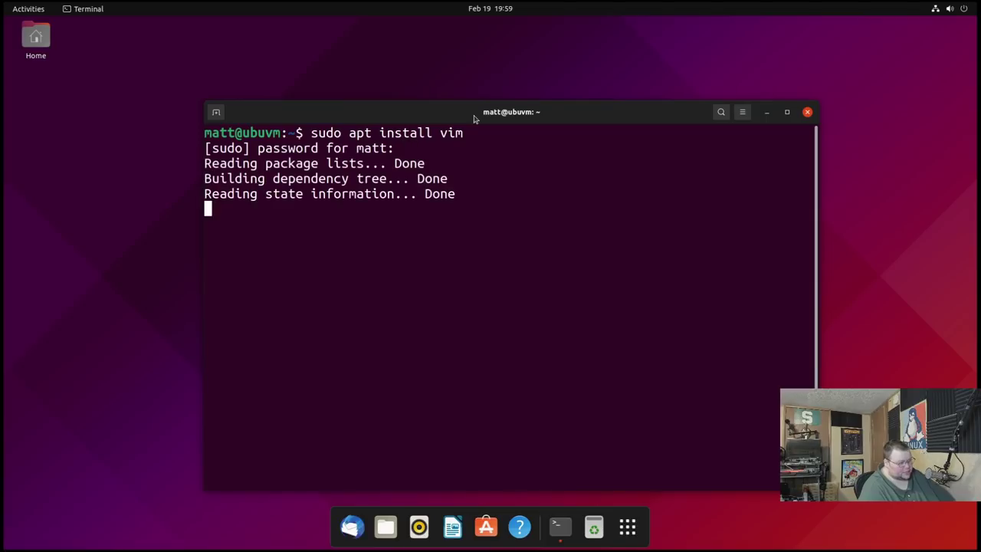
text(y)
key(Return)
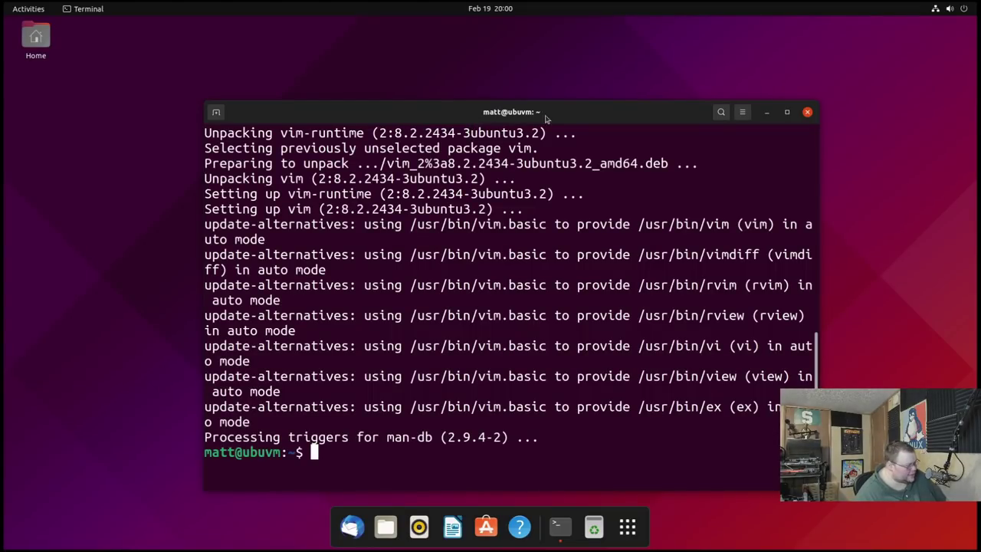
drag(609, 117, 590, 99)
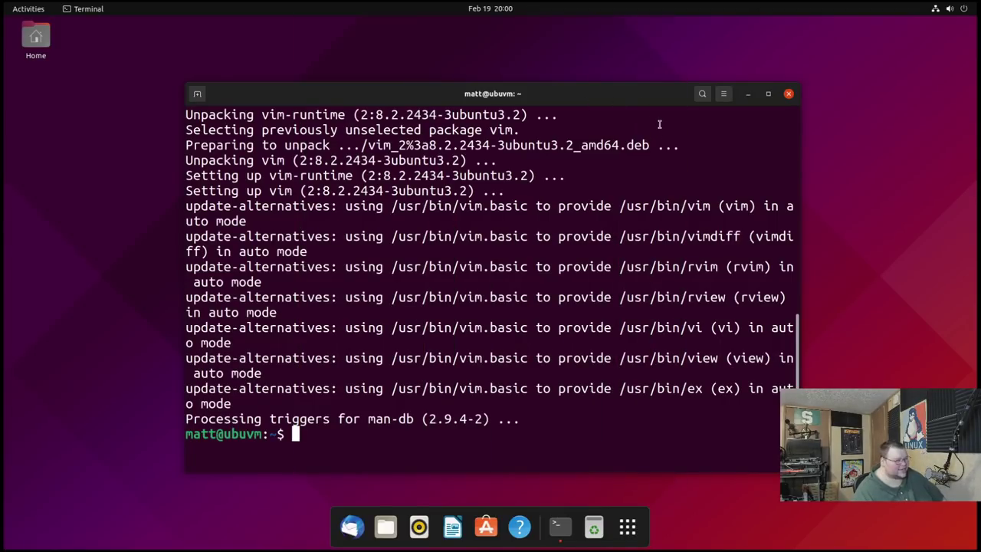
click(788, 94)
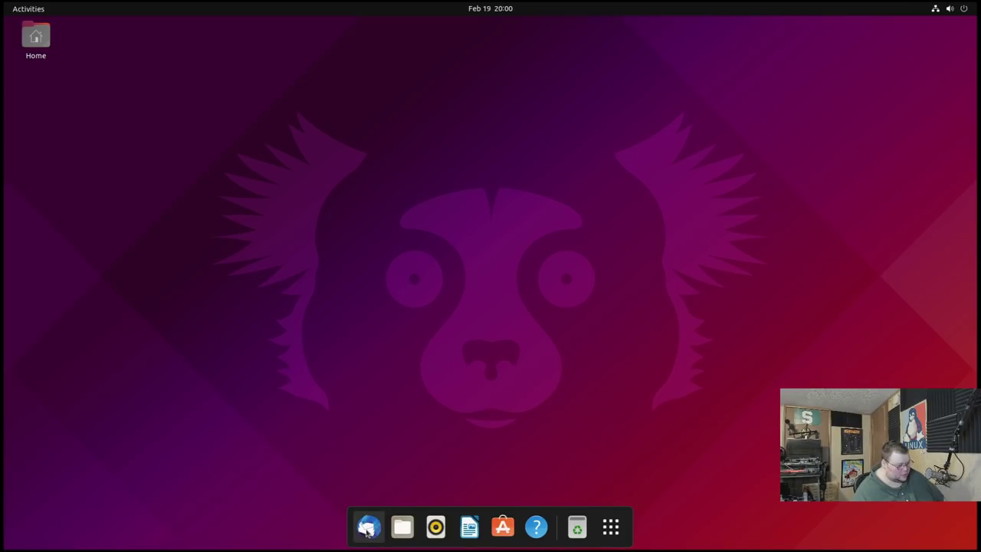
- Open Files, then in Tweaks set the Applications theme to Yaru-dark
click(402, 525)
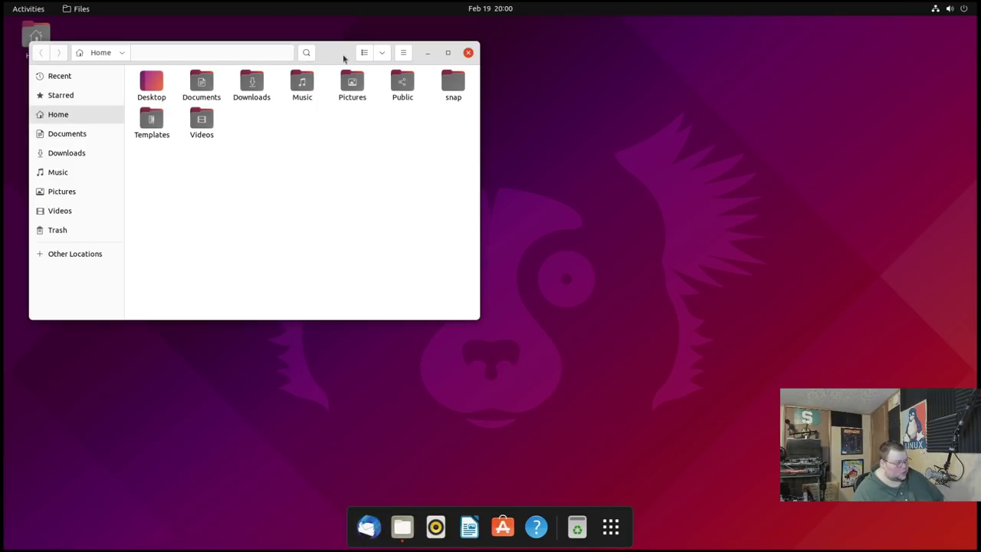
drag(342, 57, 613, 99)
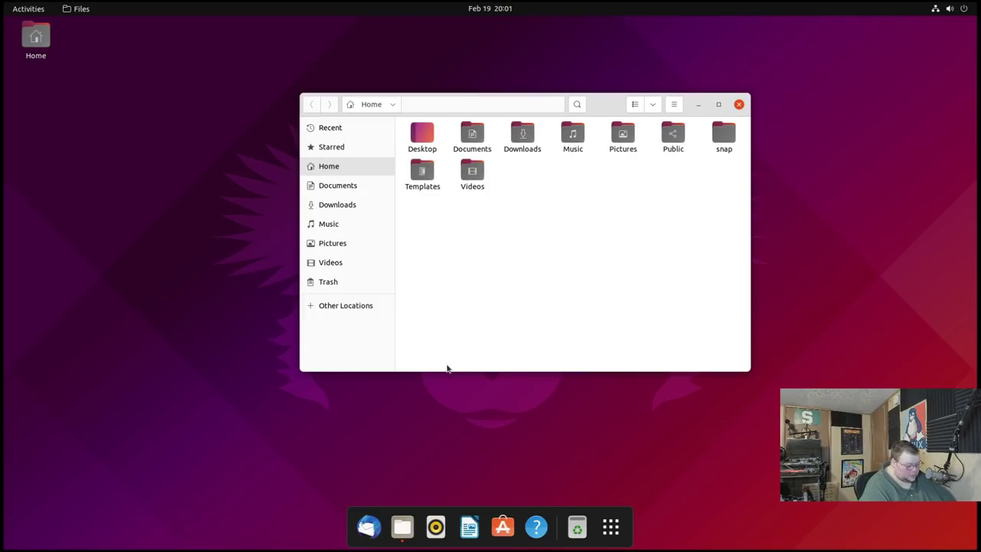
key(super)
text(tweak)
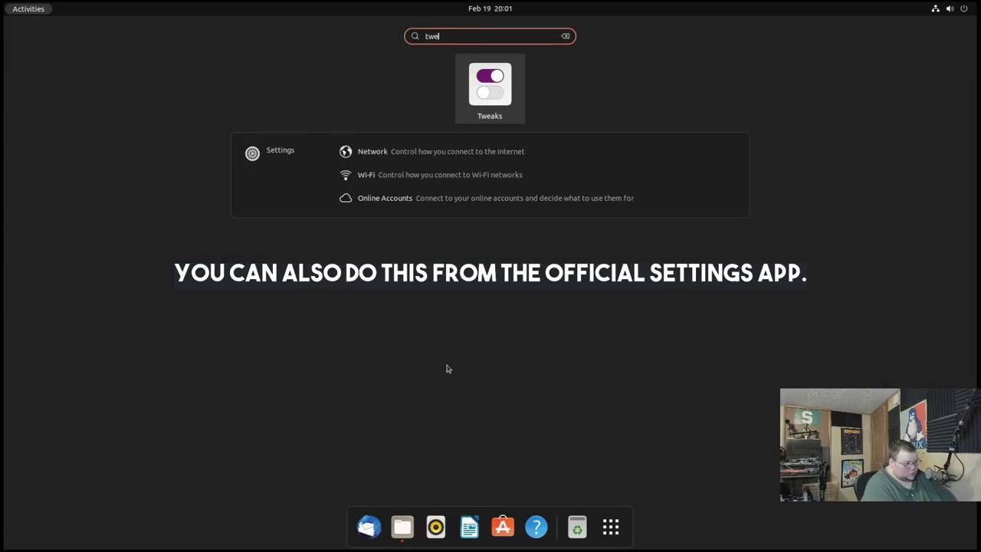
key(Return)
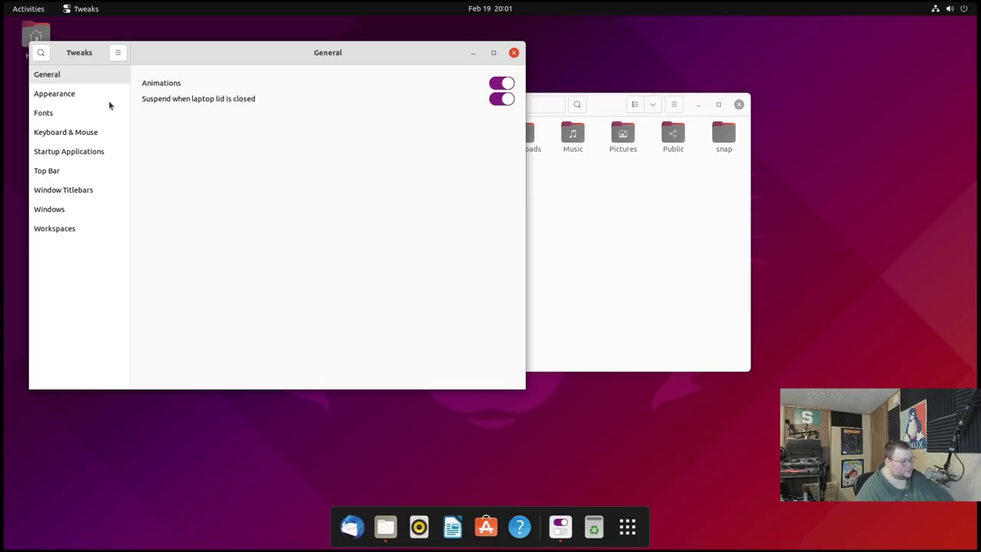
click(70, 94)
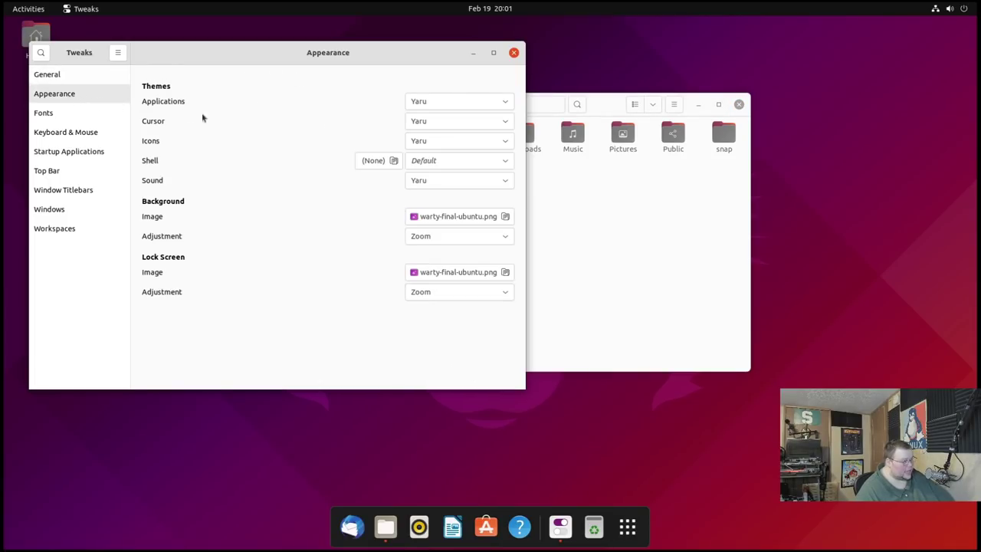
click(452, 102)
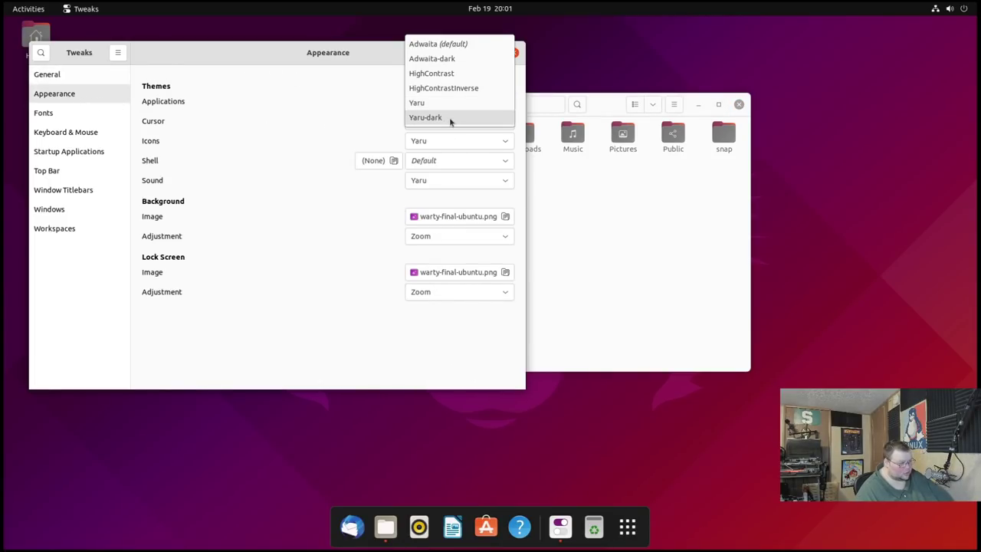
click(450, 119)
- Rearrange the Tweaks and Files windows, then close the file manager
drag(389, 62, 404, 63)
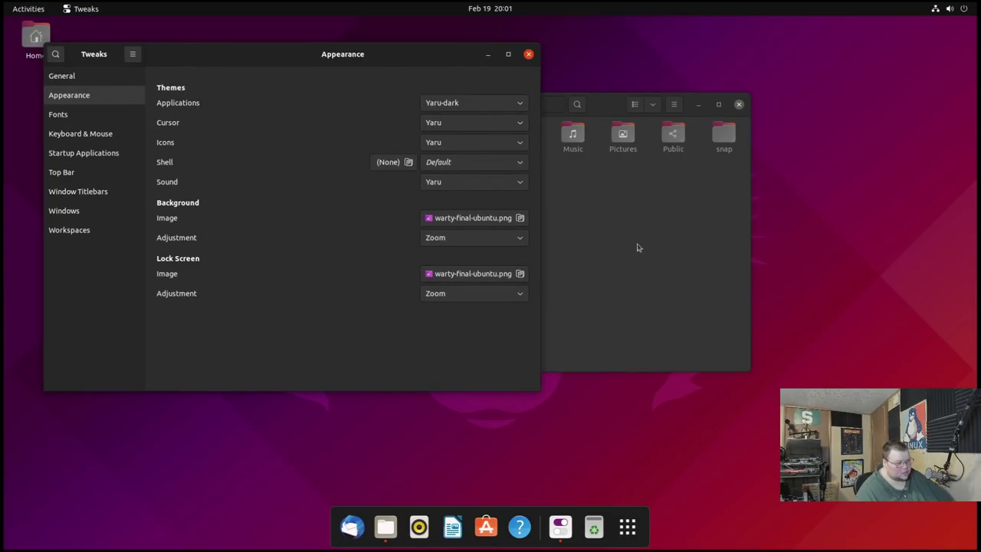
drag(587, 105, 703, 147)
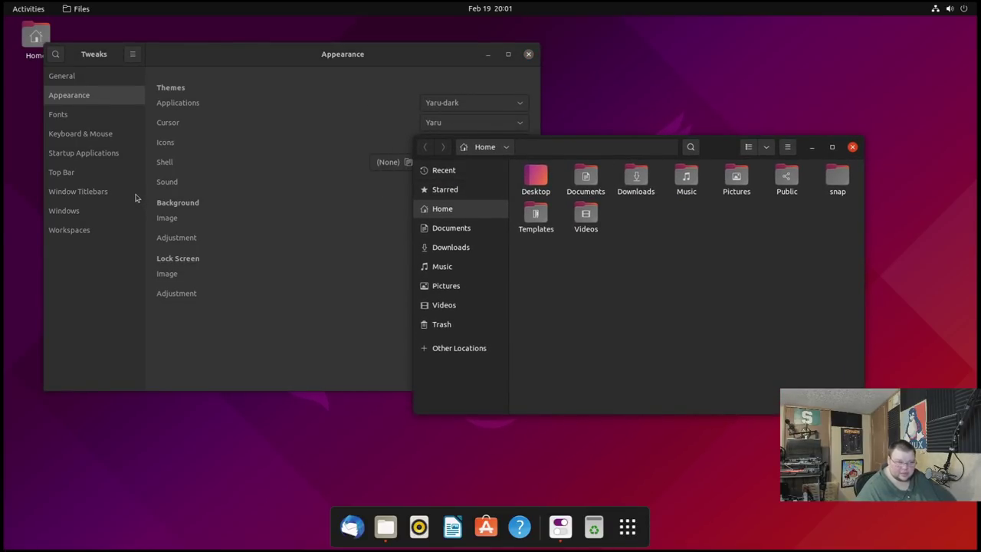
drag(711, 149, 690, 155)
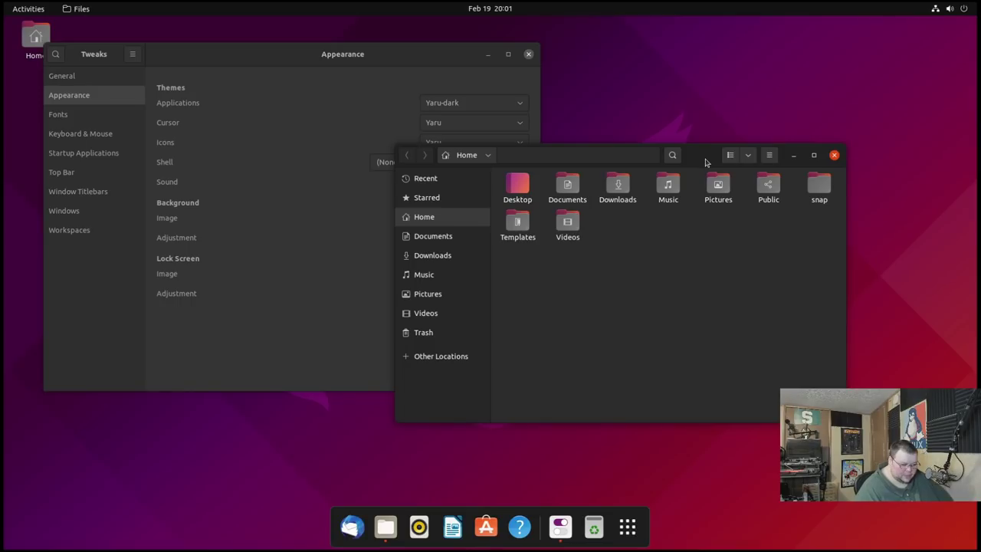
click(834, 154)
- Close Tweaks, reopen Files on Home centred on screen, and minimize and restore it twice
click(528, 54)
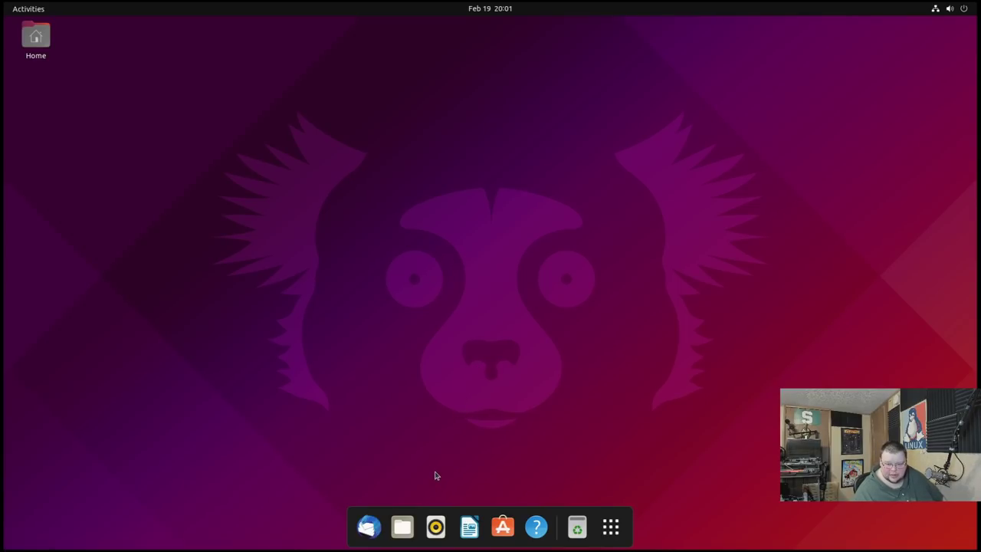
click(402, 525)
drag(340, 59, 590, 81)
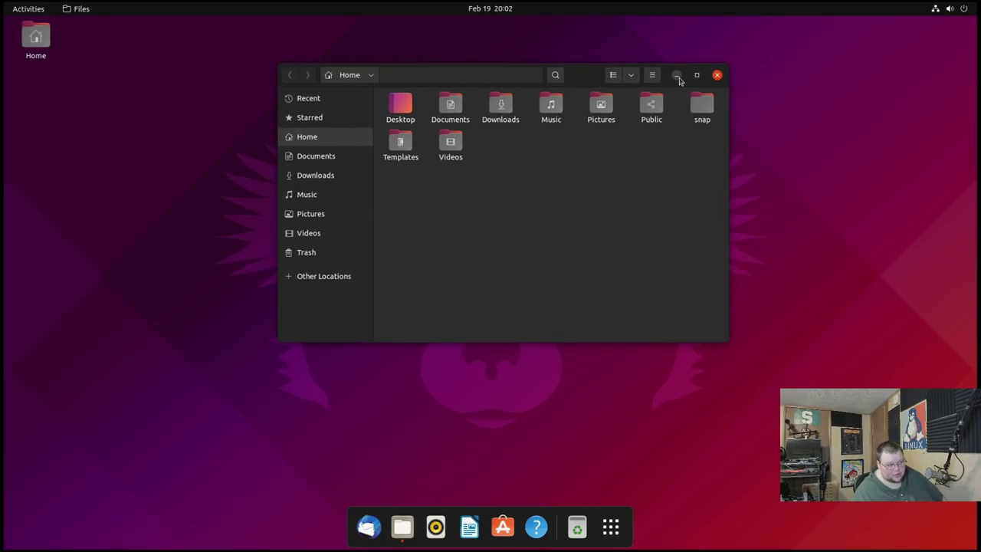
click(677, 76)
click(402, 526)
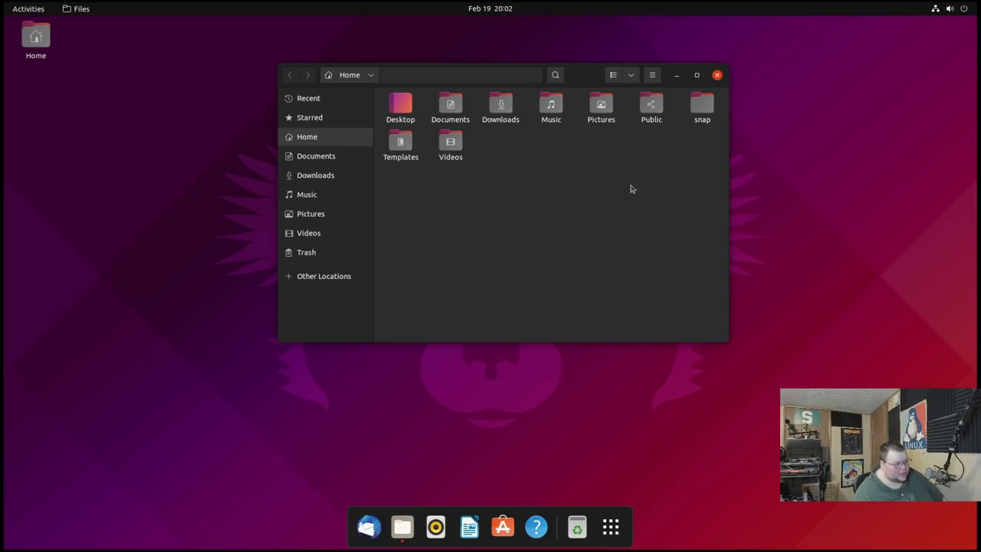
click(676, 75)
click(401, 529)
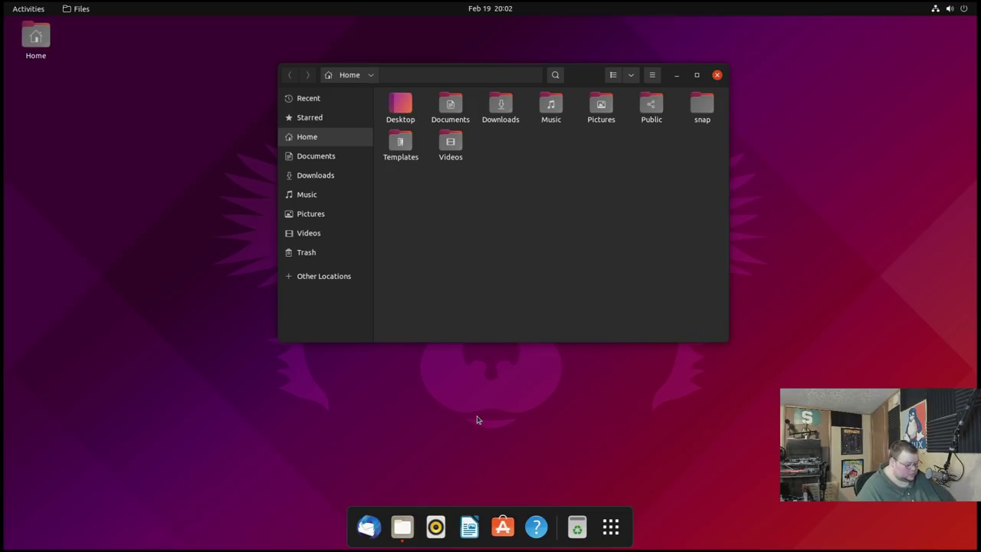
- In a new terminal, run gsettings to set the dash-to-dock click-action to 'minimize'
key(ctrl+alt+t)
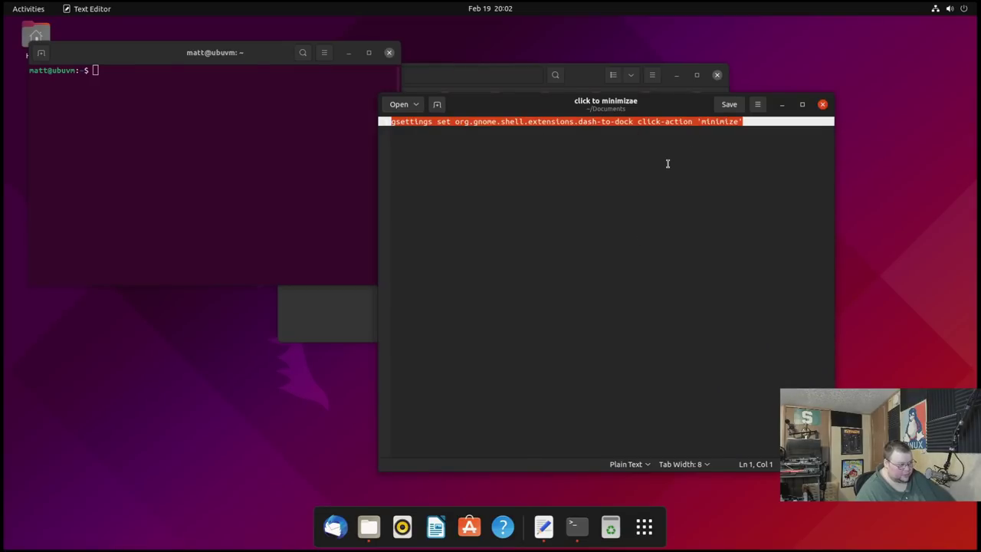
click(218, 115)
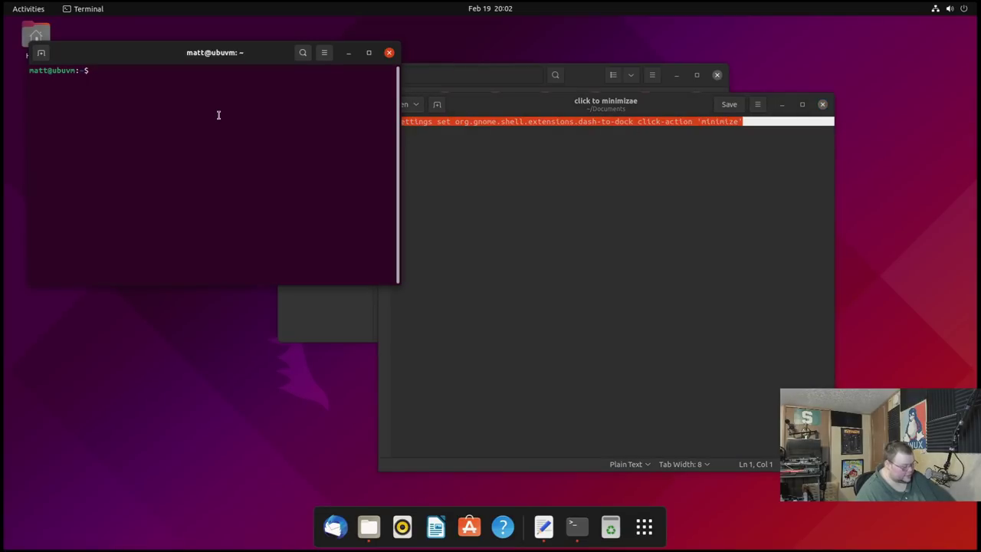
text(gsettings set org.gnome.shell.extensions.dash-to-dock click-action 'minimize')
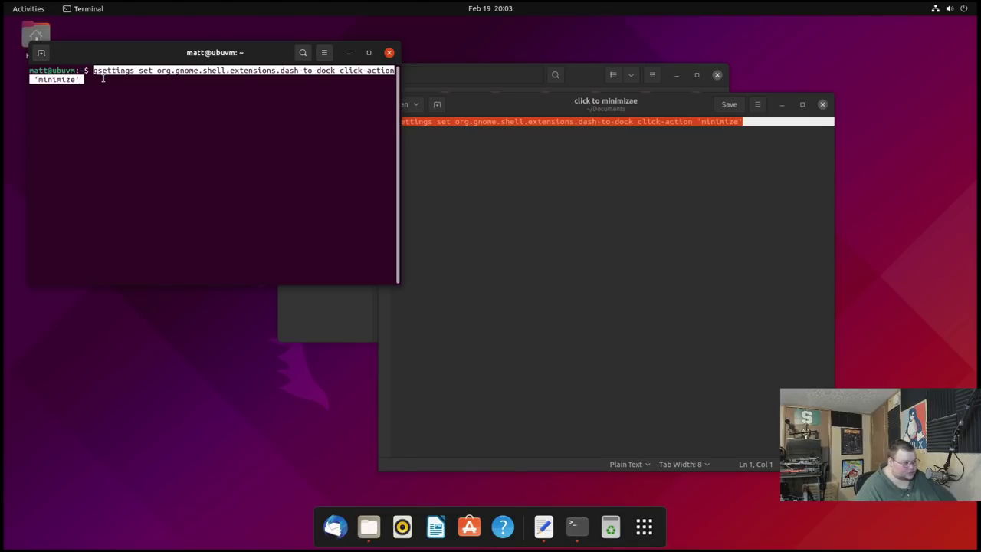
key(Return)
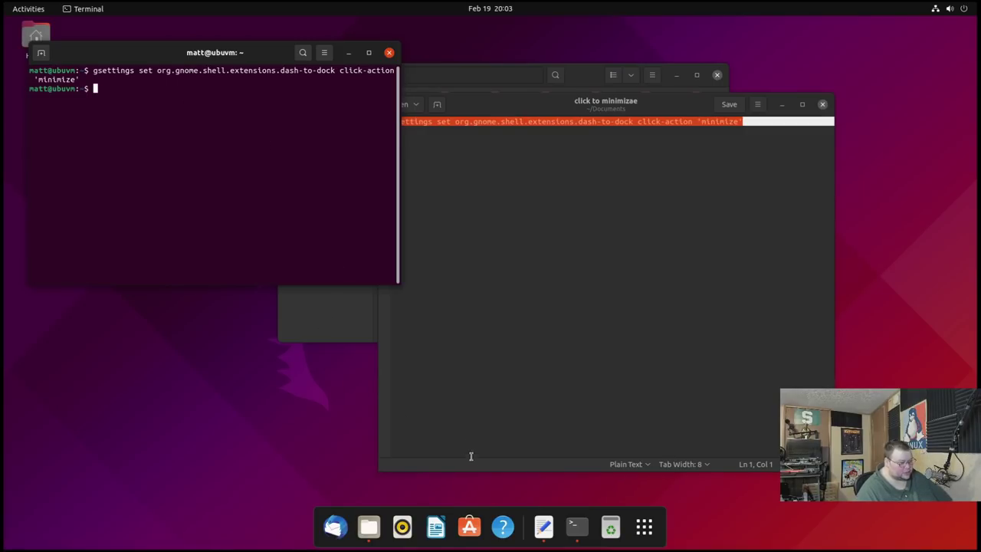
- Verify the Terminal dock icon now alternately minimizes and restores the window
click(580, 529)
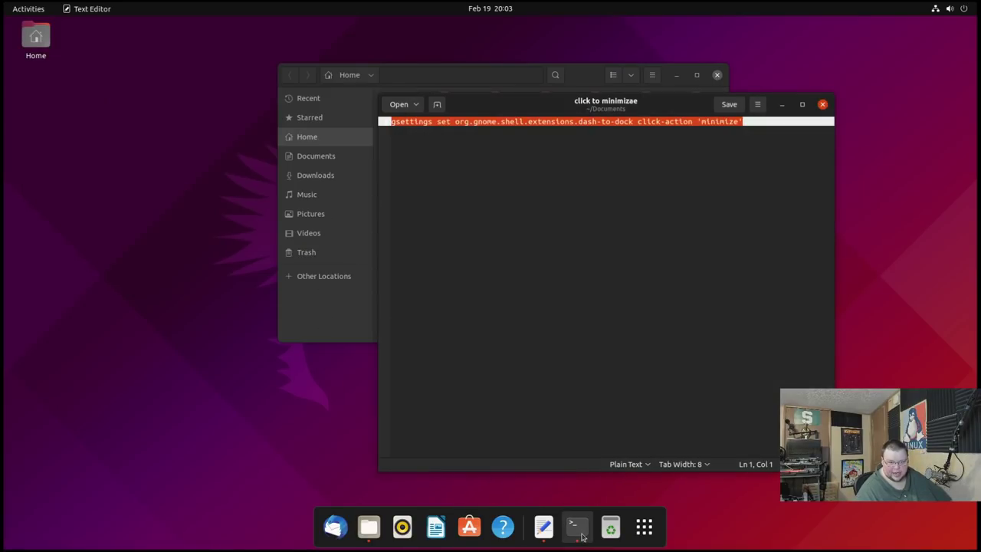
click(581, 536)
click(581, 537)
click(581, 536)
click(581, 536)
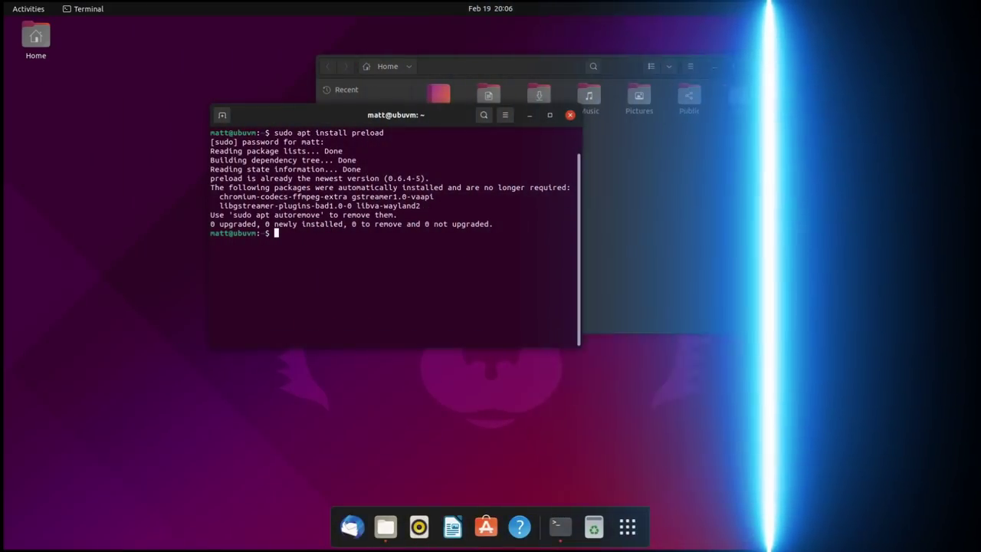